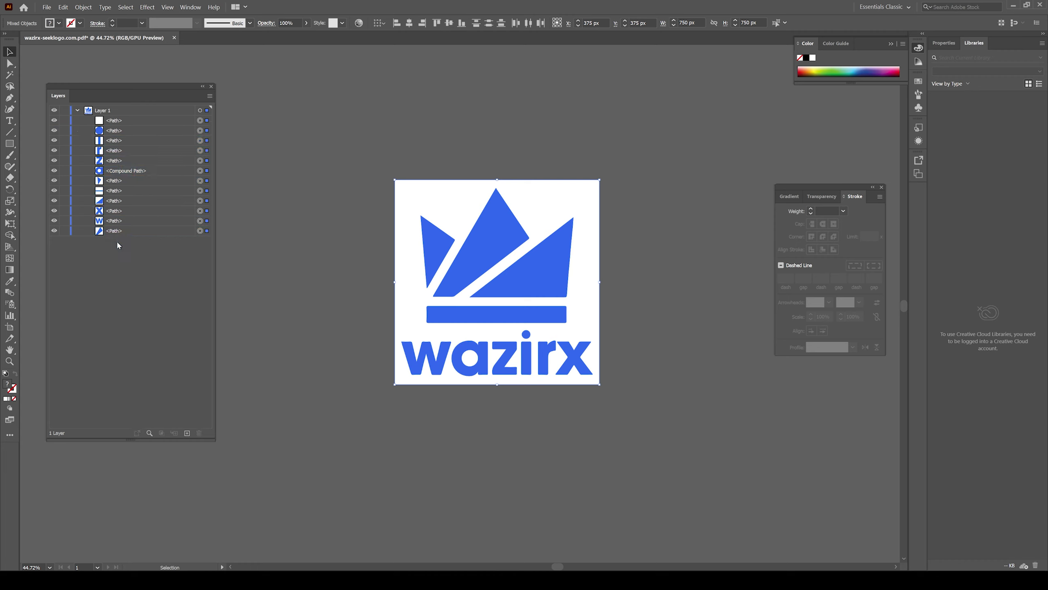
Move the crown's middle peak slightly up and to the right, and leave the artwork deselected.
{"action": "left_click", "coordinate": [678, 284]}
{"action": "left_click_drag", "start_coordinate": [482, 250], "coordinate": [489, 243]}
{"action": "left_click", "coordinate": [439, 249]}
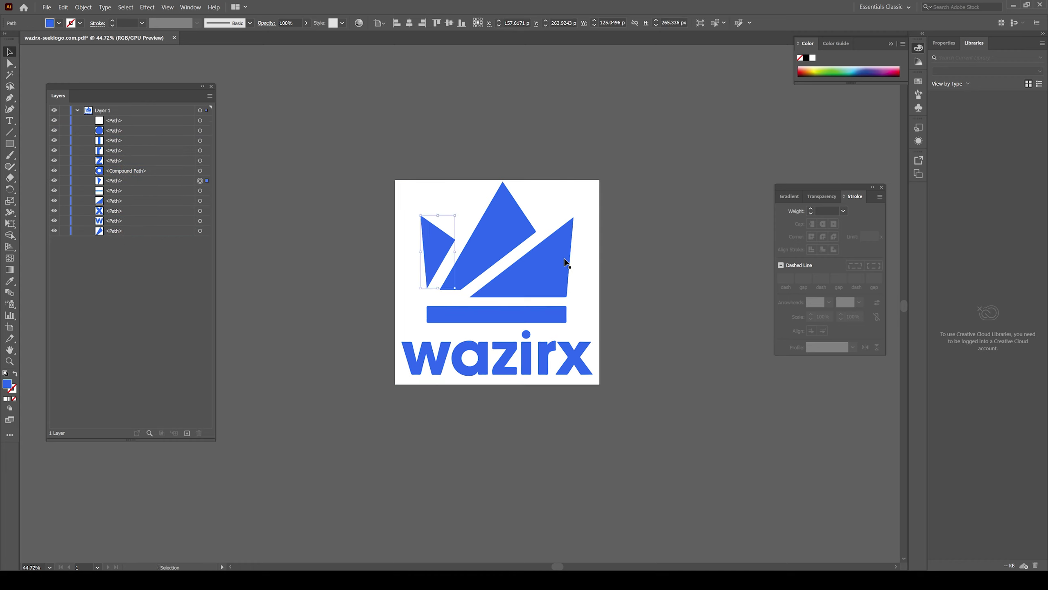
{"action": "left_click", "coordinate": [636, 269]}
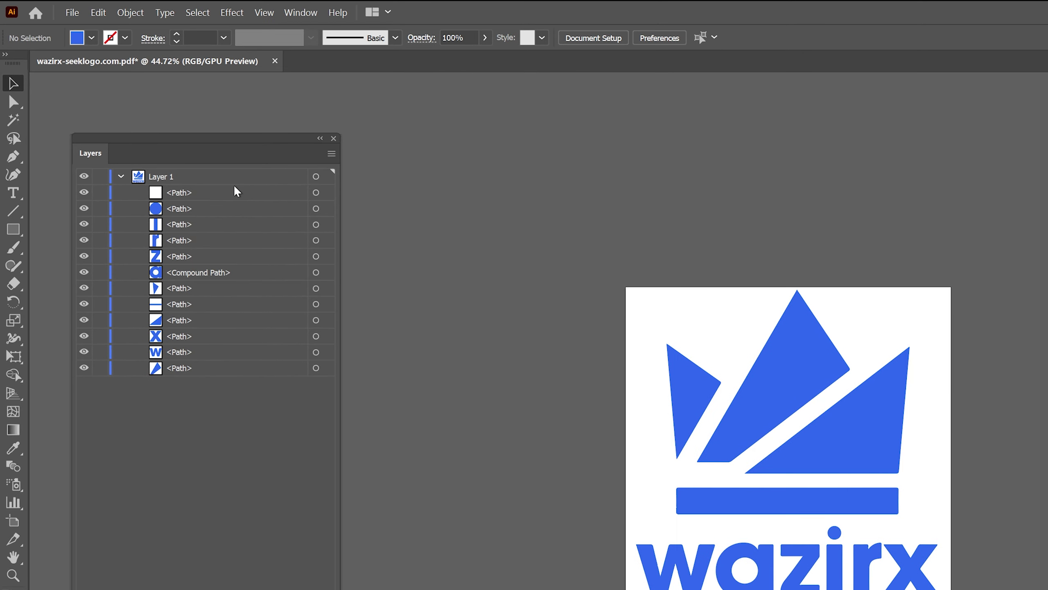
Select everything in Layer 1 and release its paths to separate layers using the Sequence option.
{"action": "left_click", "coordinate": [214, 183]}
{"action": "left_click", "coordinate": [316, 177]}
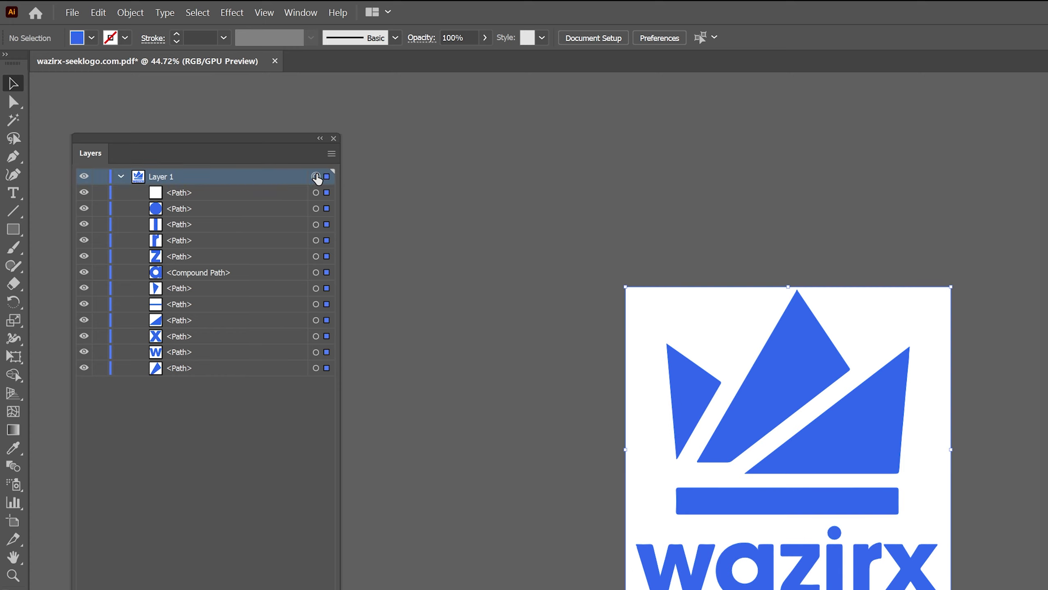
{"action": "left_click", "coordinate": [333, 154]}
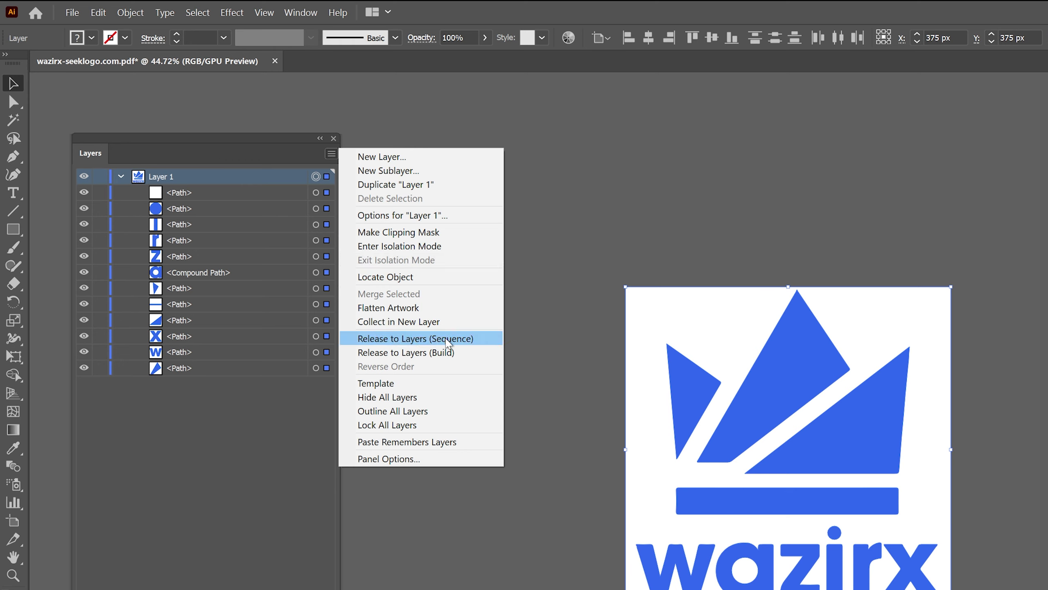
{"action": "left_click", "coordinate": [459, 341]}
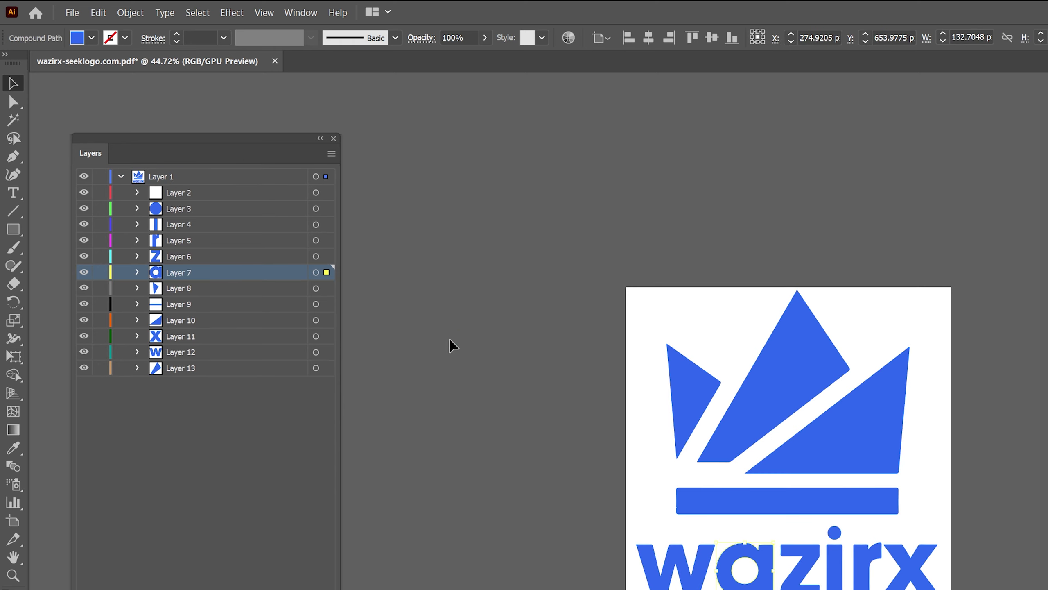
Move Layers 3 to 13 out of Layer 1 to the top level and delete Layer 1 with its white background.
{"action": "left_click", "coordinate": [275, 413]}
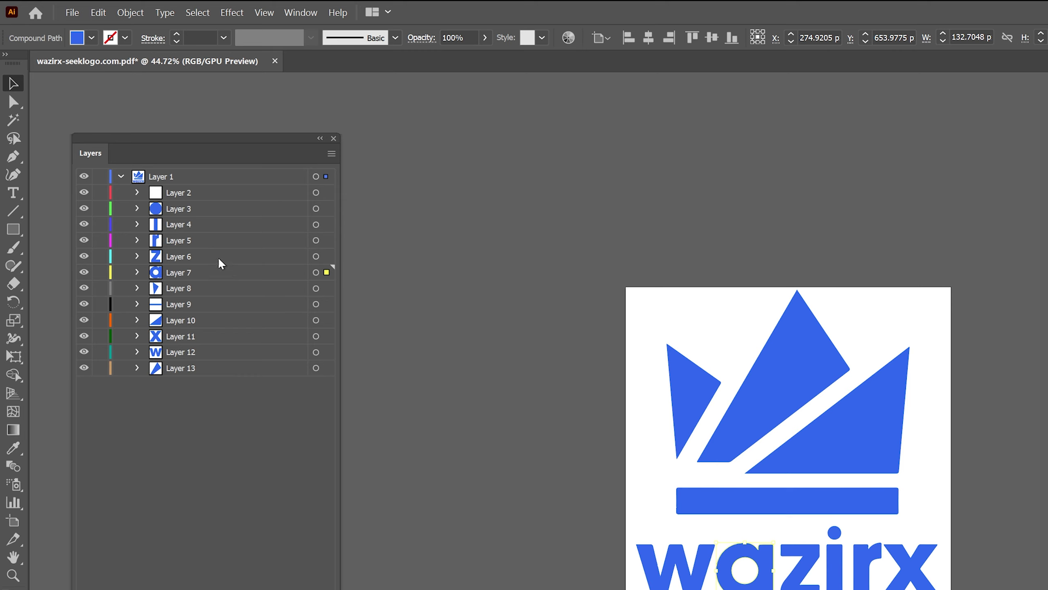
{"action": "left_click_drag", "start_coordinate": [177, 409], "coordinate": [188, 177]}
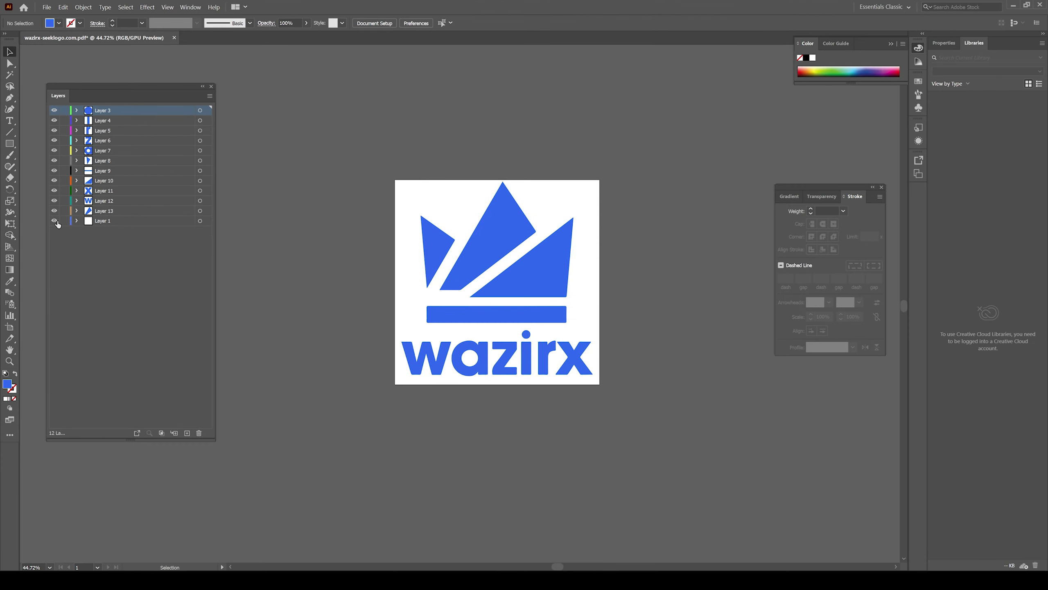
{"action": "left_click", "coordinate": [167, 225]}
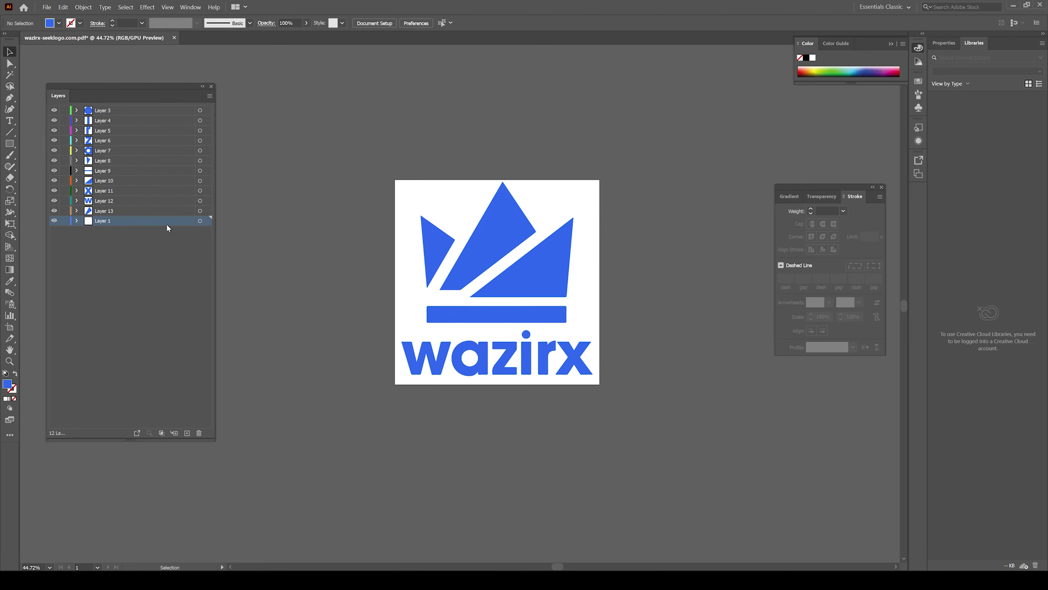
{"action": "left_click", "coordinate": [199, 434]}
Save the artwork as an Adobe Illustrator file named LOGO, using the Illustrator 2020 version.
{"action": "key", "text": "ctrl+0"}
{"action": "left_click", "coordinate": [46, 7]}
{"action": "left_click", "coordinate": [62, 81]}
{"action": "type", "text": "L"}
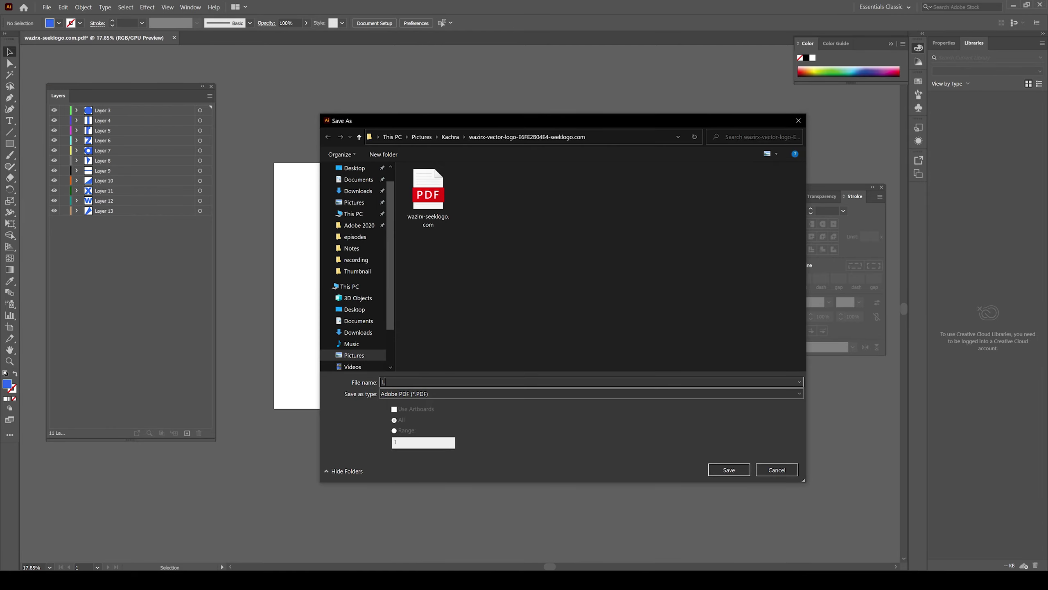
{"action": "type", "text": "OGO"}
{"action": "left_click", "coordinate": [436, 395]}
{"action": "left_click", "coordinate": [429, 403]}
{"action": "left_click", "coordinate": [718, 473]}
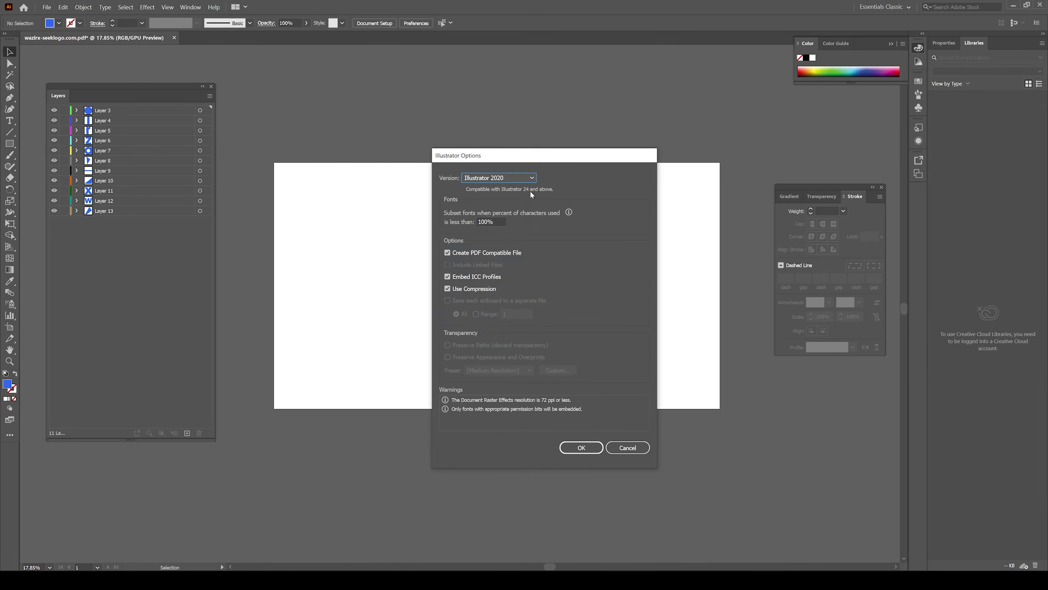
{"action": "left_click", "coordinate": [580, 447]}
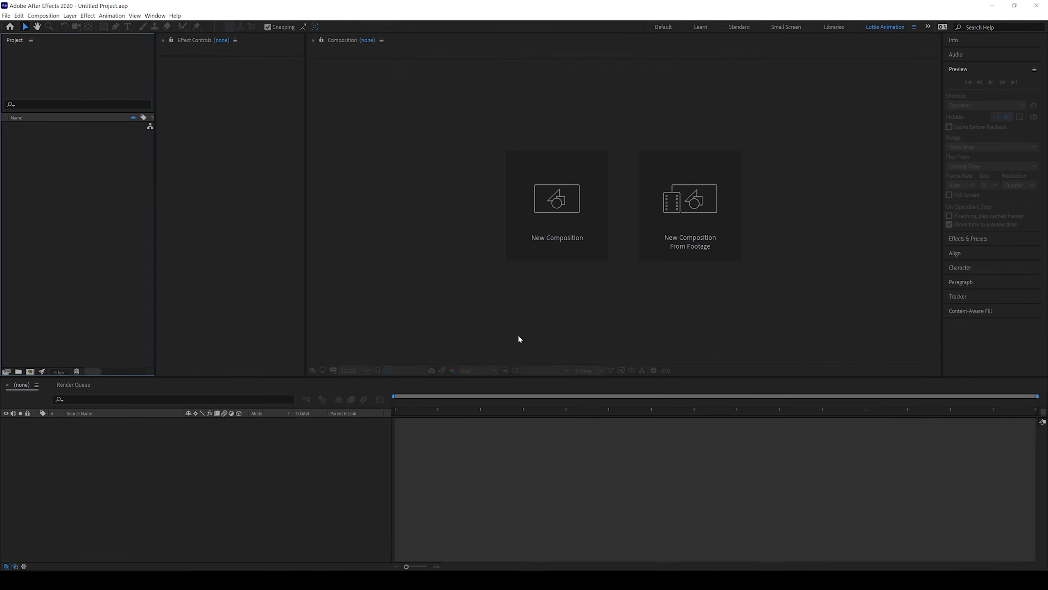
In After Effects, create a 3840 x 2160, 60 fps composition named Main comp with a duration of 0:00:05:00.
{"action": "left_click", "coordinate": [578, 220]}
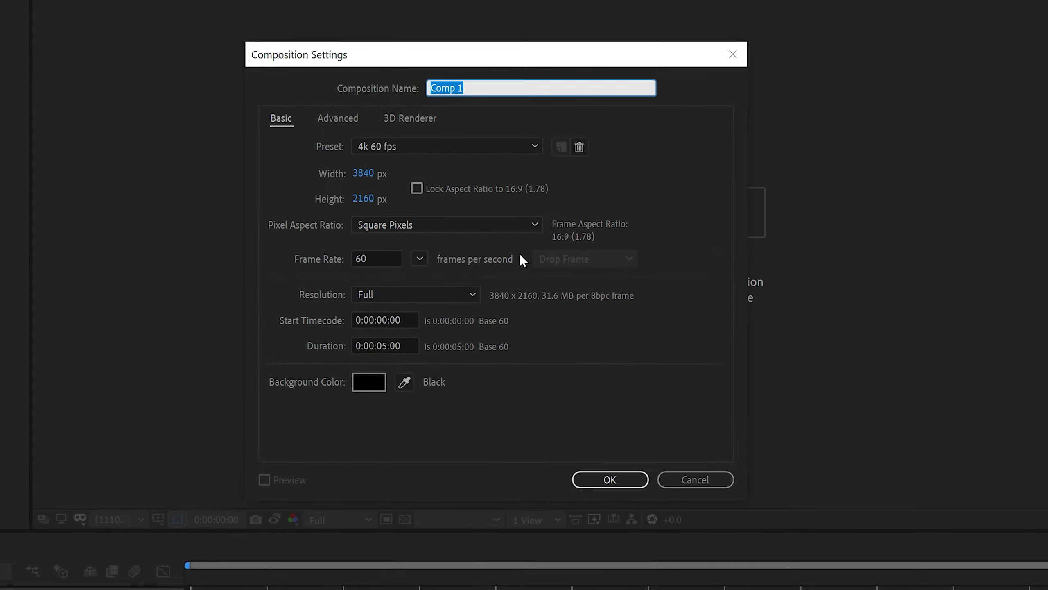
{"action": "type", "text": "Main comp"}
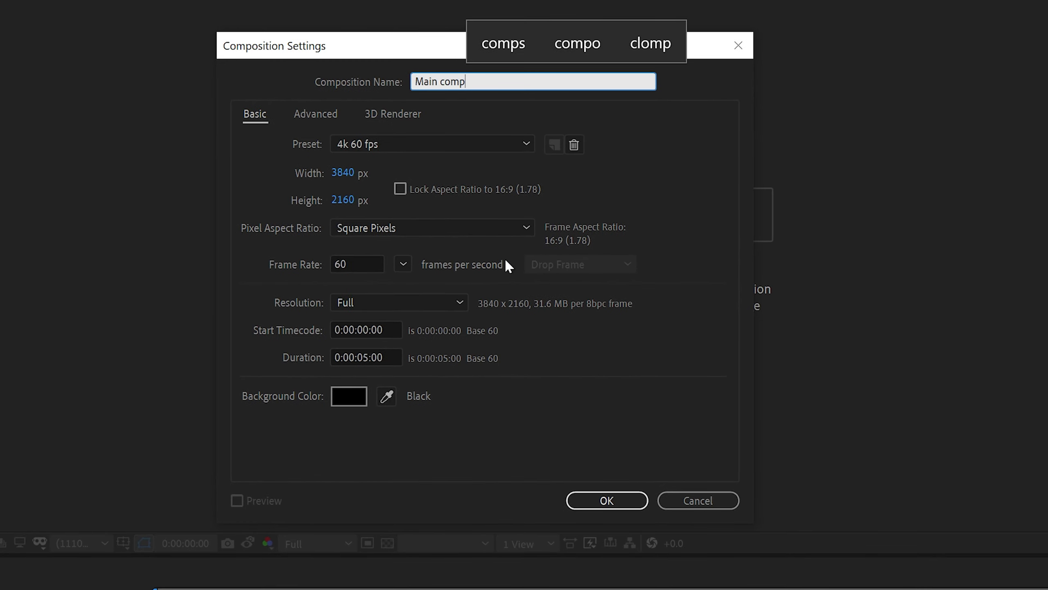
{"action": "left_click", "coordinate": [495, 165]}
{"action": "left_click", "coordinate": [607, 500]}
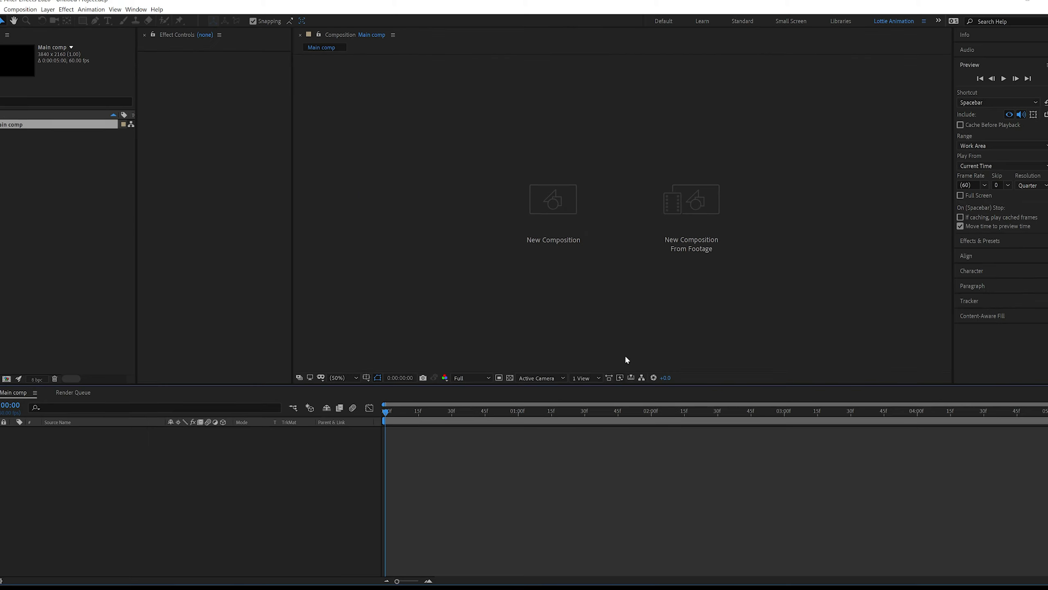
Import the LOGO Illustrator file into the project as Composition - Retain Layer Sizes.
{"action": "left_click", "coordinate": [108, 271]}
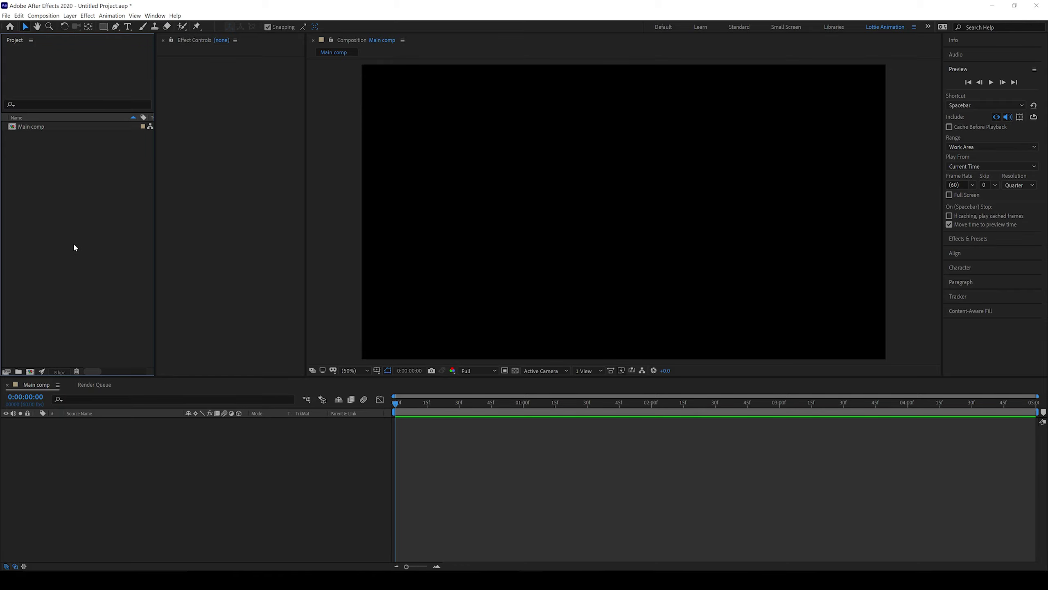
{"action": "double_click", "coordinate": [75, 246]}
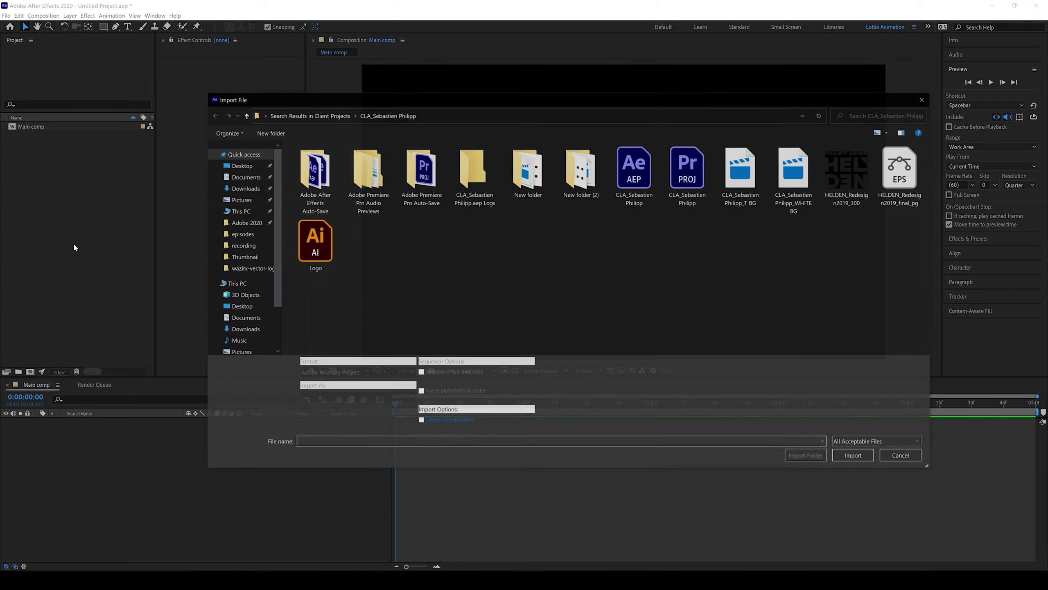
{"action": "left_click", "coordinate": [312, 186]}
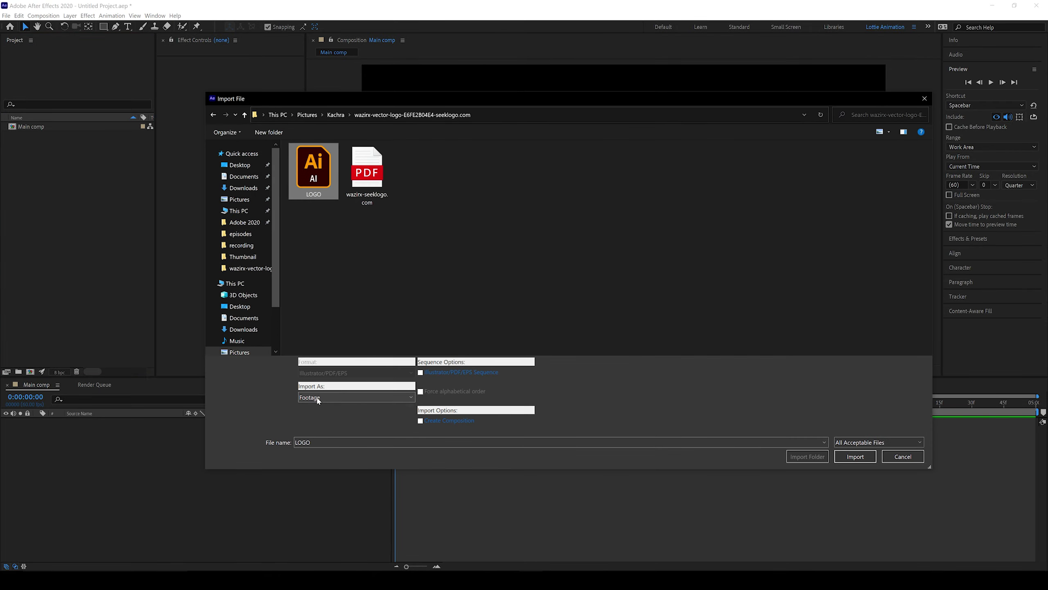
{"action": "left_click", "coordinate": [307, 397]}
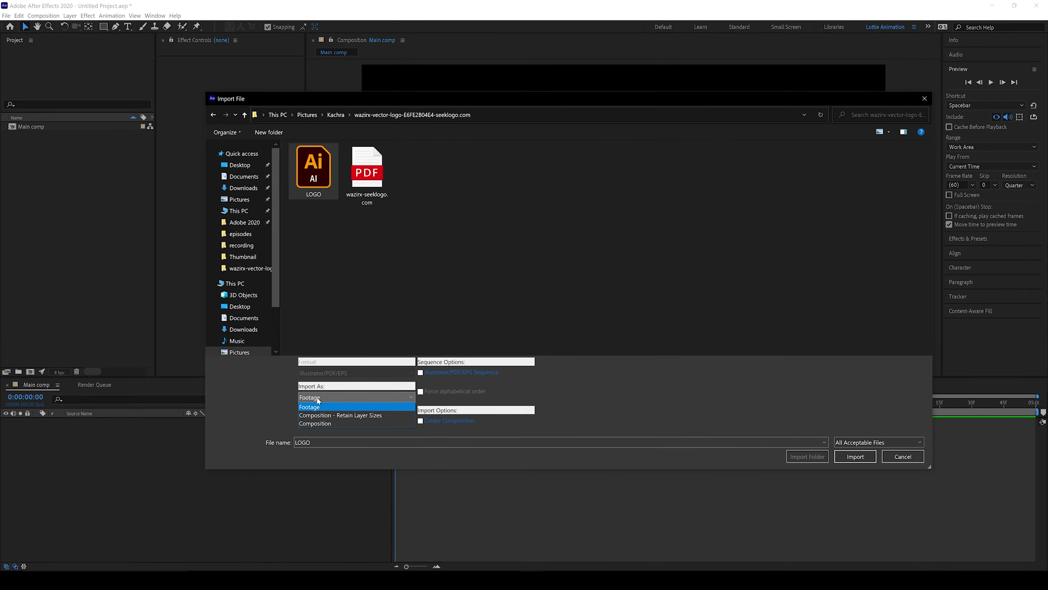
{"action": "left_click", "coordinate": [381, 414]}
{"action": "left_click", "coordinate": [855, 456]}
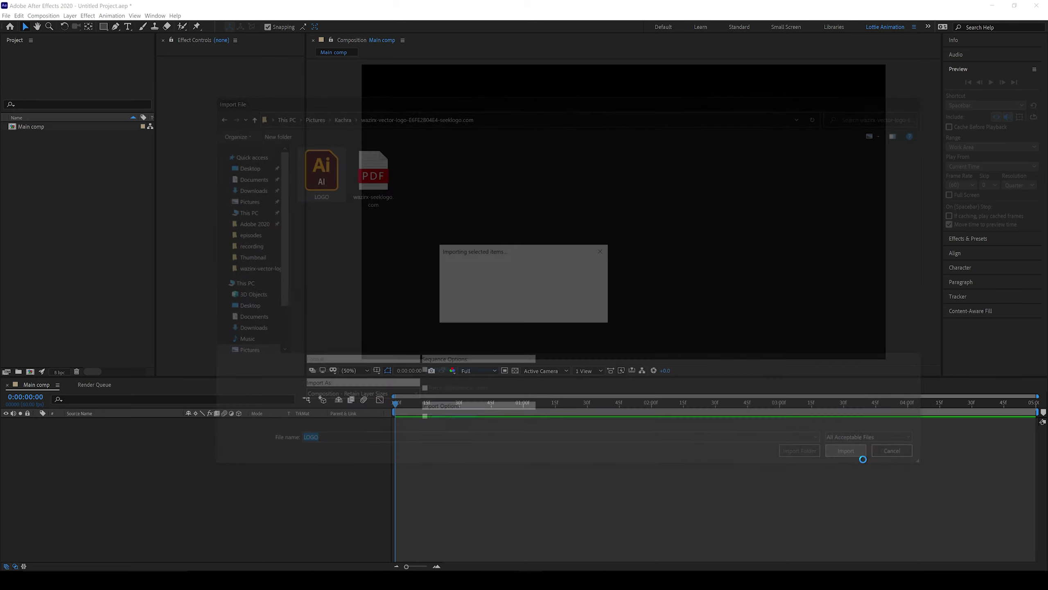
Add the LOGO composition to Main comp and open it to access its individual layers.
{"action": "left_click_drag", "start_coordinate": [40, 126], "coordinate": [70, 435]}
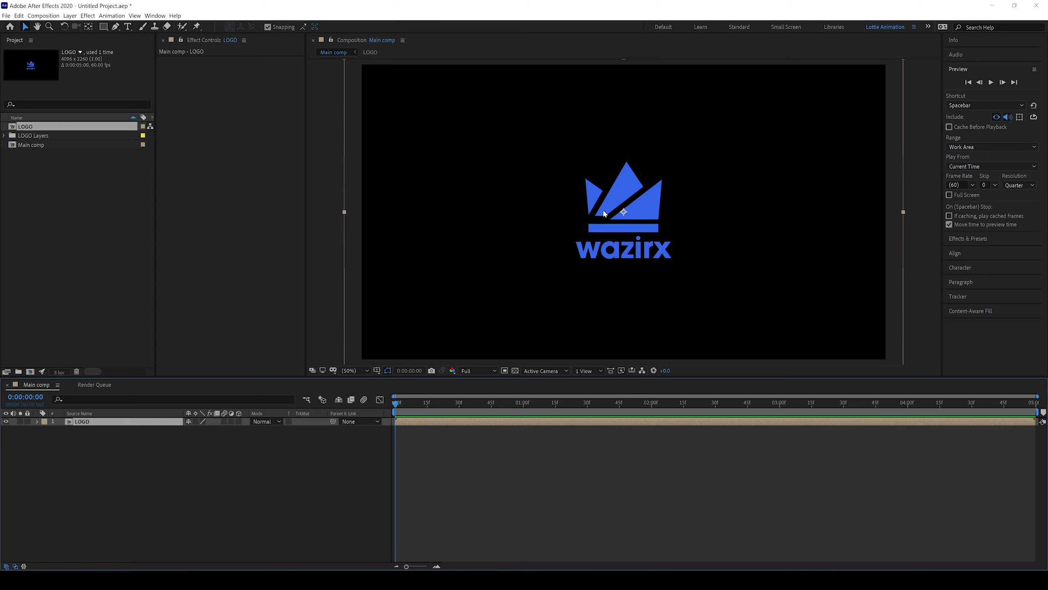
{"action": "double_click", "coordinate": [144, 422]}
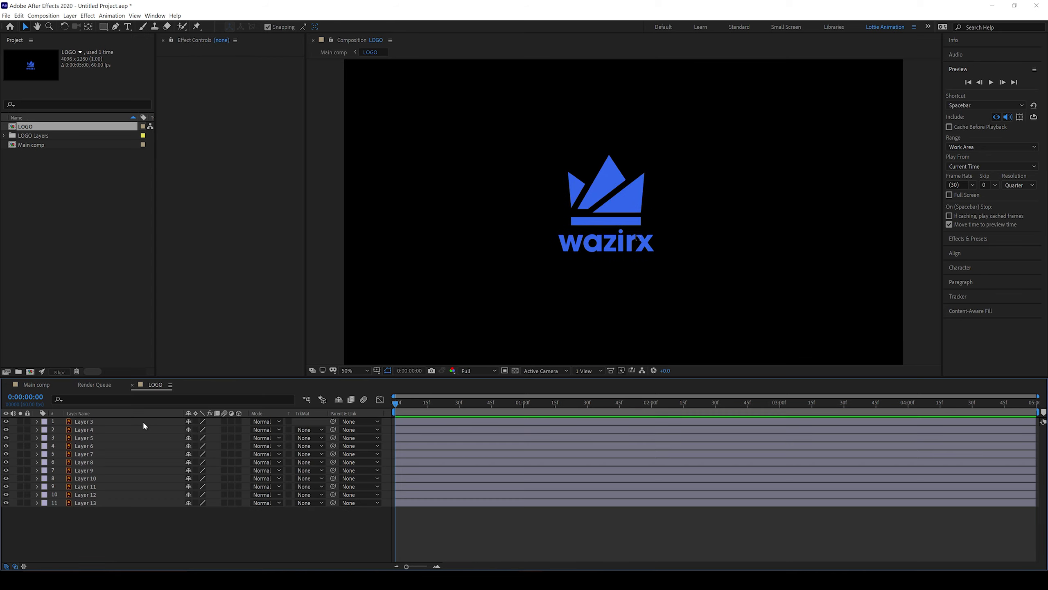
{"action": "scroll", "coordinate": [502, 327], "scroll_direction": "down", "scroll_amount": 2}
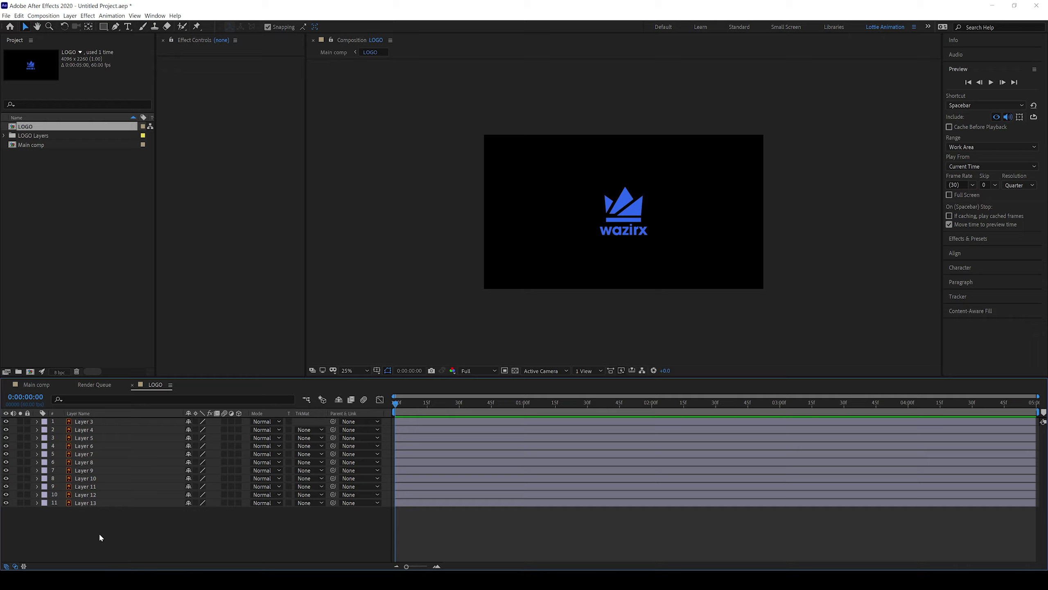
Select Layers 3 to 13 in the LOGO composition and create shapes from the vector layers.
{"action": "left_click_drag", "start_coordinate": [101, 537], "coordinate": [88, 418]}
{"action": "left_click", "coordinate": [354, 370]}
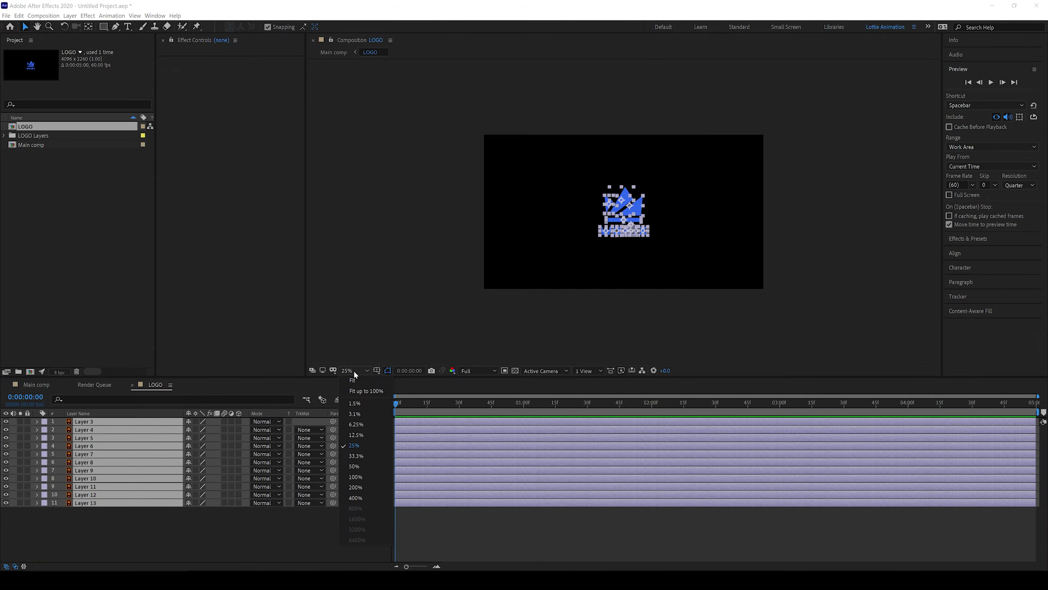
{"action": "left_click", "coordinate": [352, 380]}
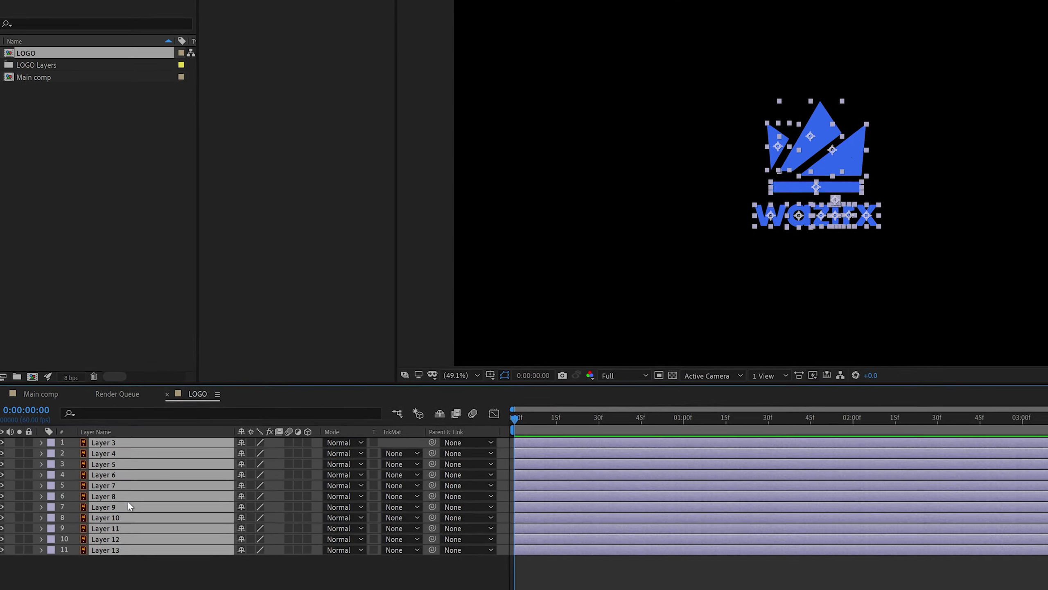
{"action": "right_click", "coordinate": [129, 503]}
{"action": "mouse_move", "coordinate": [175, 426]}
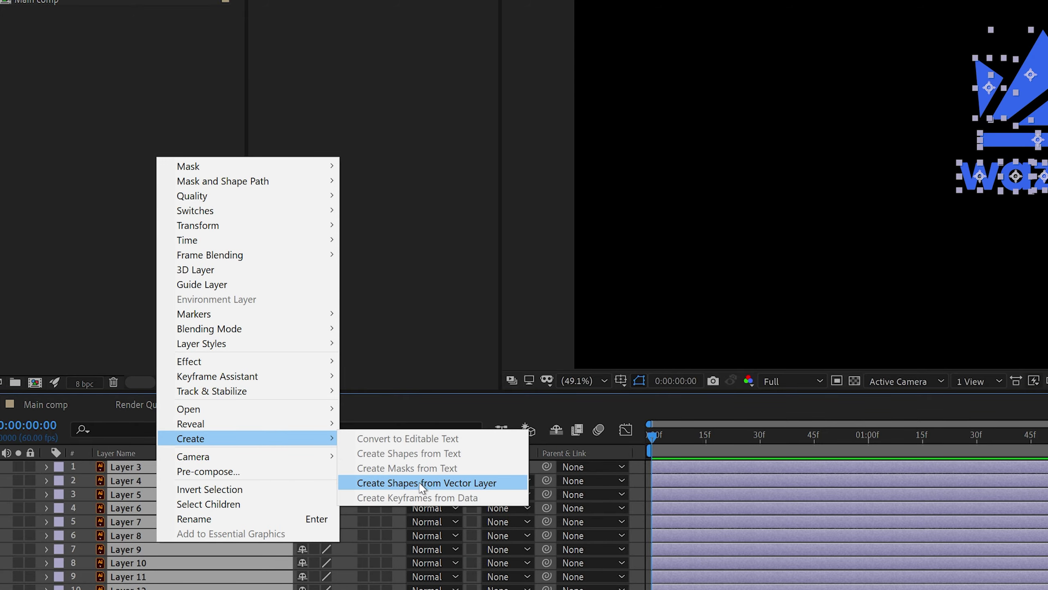
{"action": "left_click", "coordinate": [421, 483]}
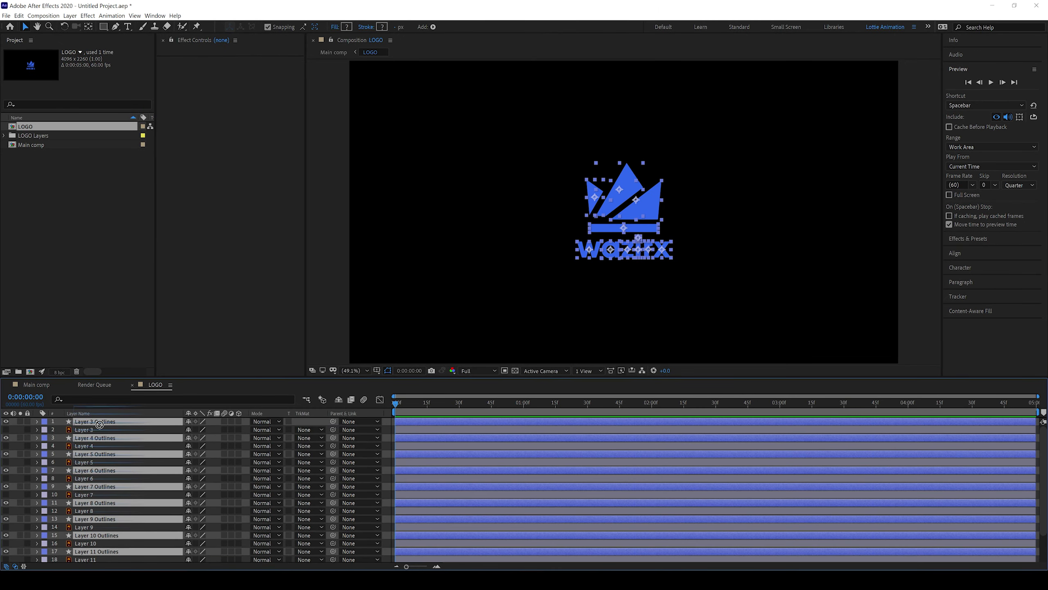
Group the outline layers above the original Illustrator layers and delete the originals, Layer 3 through Layer 13.
{"action": "left_click_drag", "start_coordinate": [99, 424], "coordinate": [99, 425]}
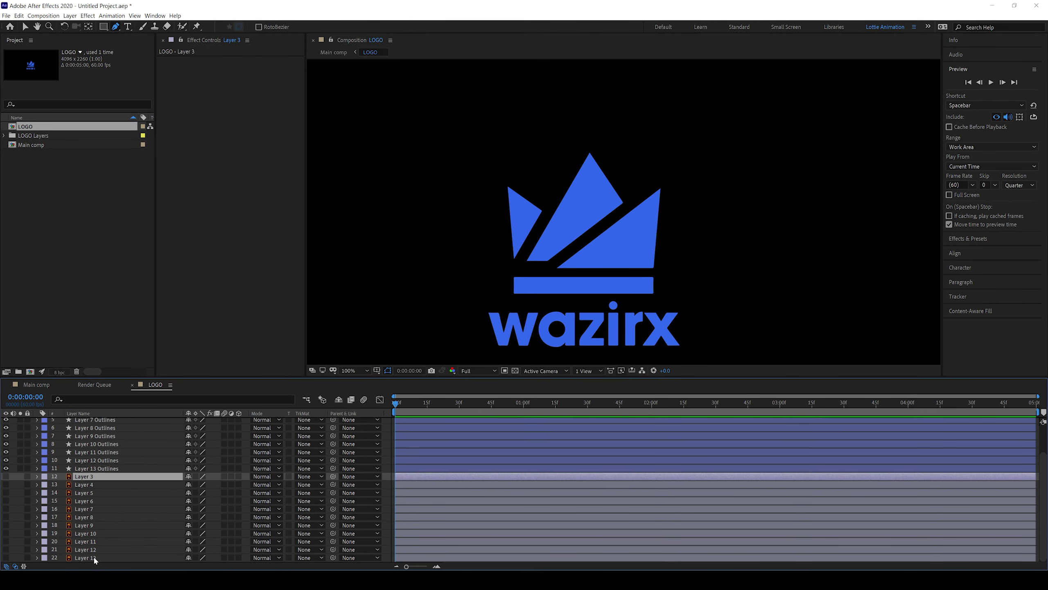
{"action": "left_click", "coordinate": [93, 557], "text": "shift"}
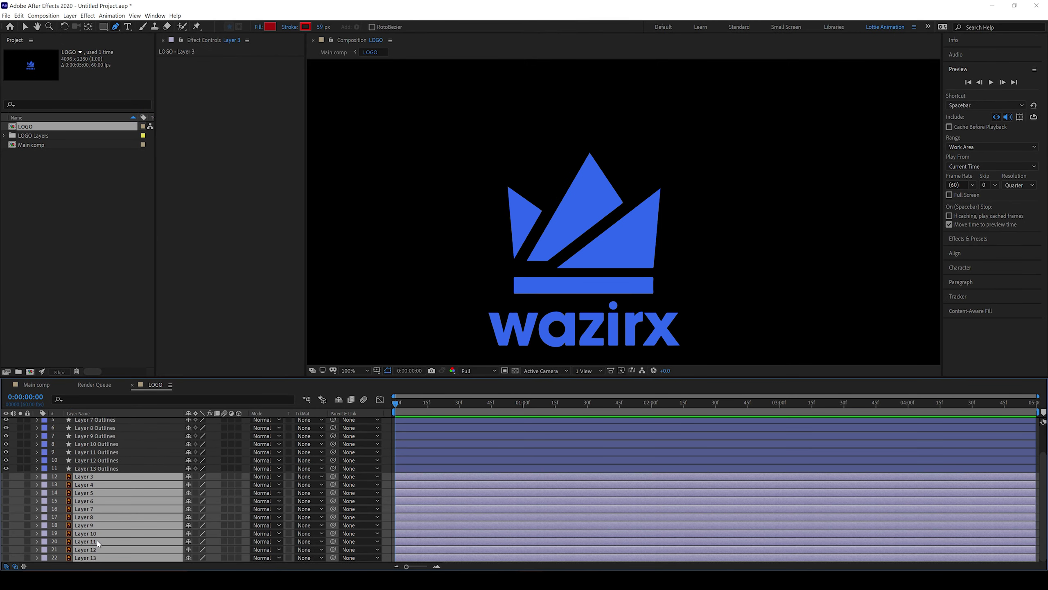
{"action": "key", "text": "Delete"}
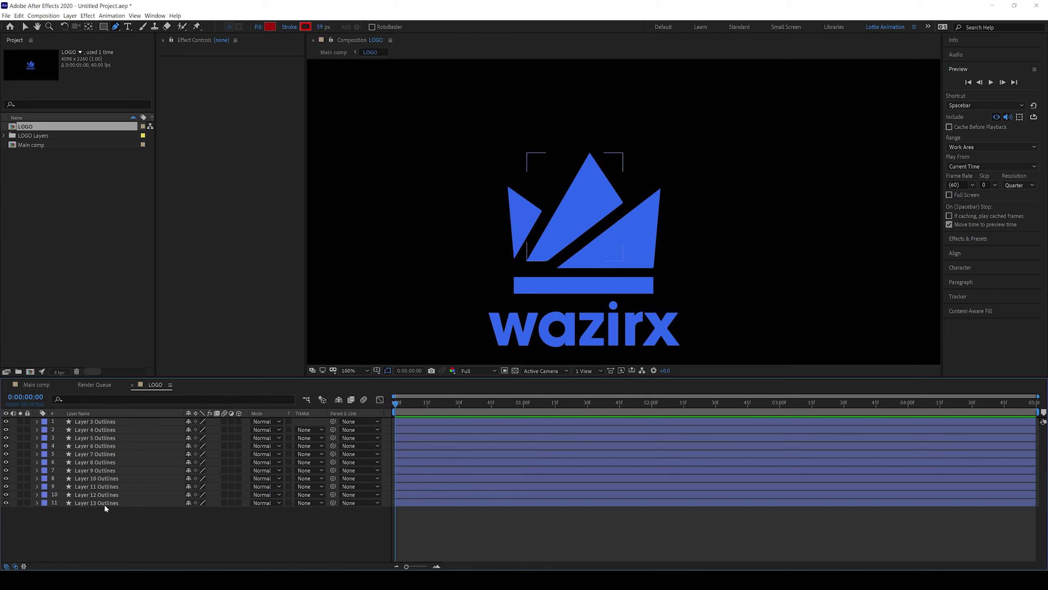
Move the letter w's outline layer to the bottom of the layer stack and rename it w.
{"action": "key", "text": "v"}
{"action": "left_click", "coordinate": [522, 335]}
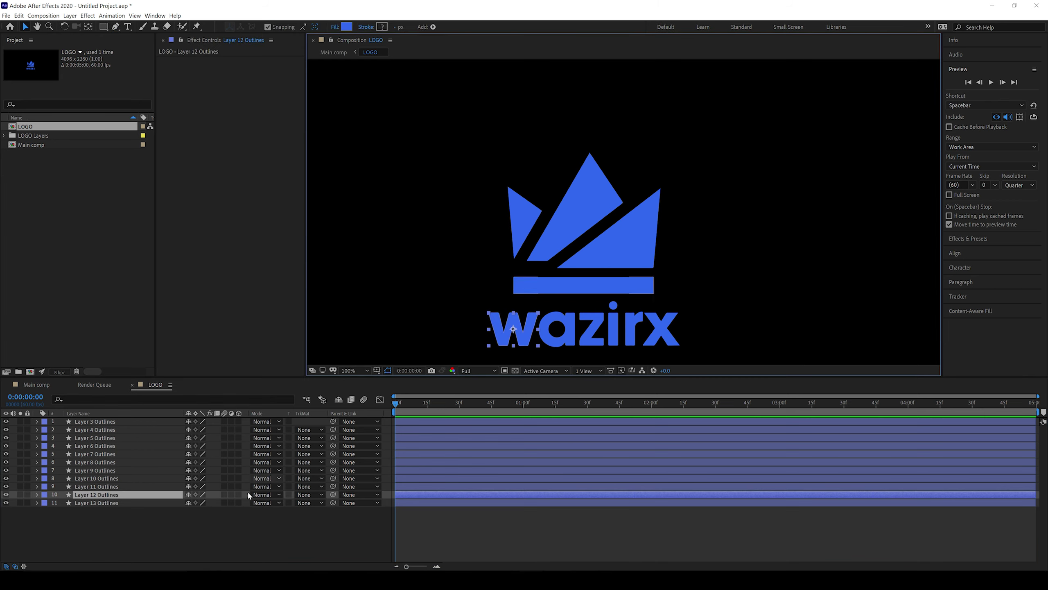
{"action": "left_click_drag", "start_coordinate": [134, 497], "coordinate": [134, 506]}
{"action": "key", "text": "Return"}
{"action": "type", "text": "w"}
{"action": "key", "text": "Return"}
Place the letter a's outline layer above w, rename it a, and move the letter z's layer directly above it.
{"action": "left_click", "coordinate": [121, 495]}
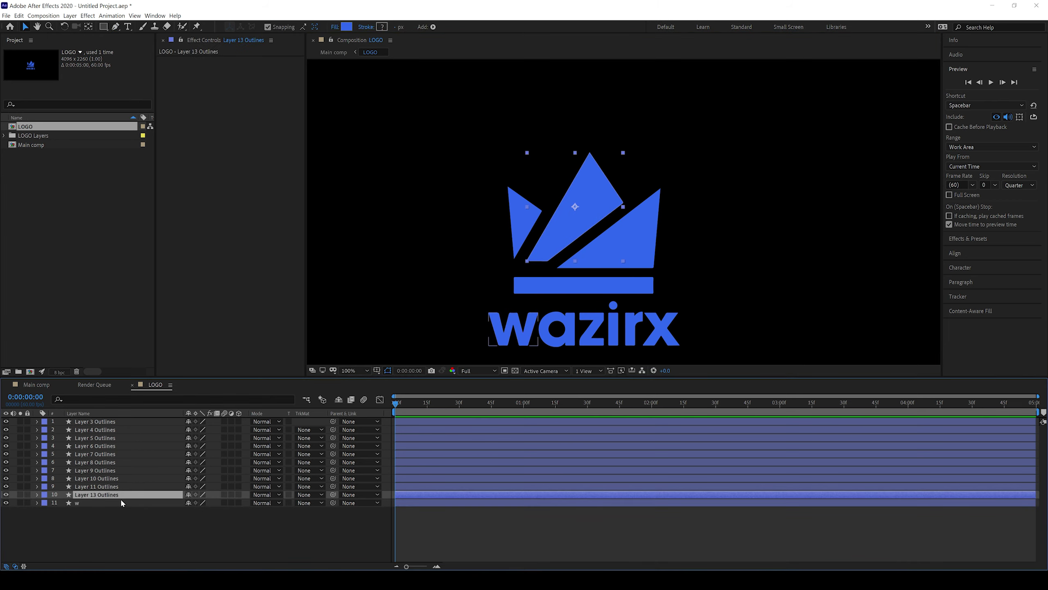
{"action": "left_click", "coordinate": [564, 327]}
{"action": "left_click_drag", "start_coordinate": [103, 454], "coordinate": [105, 499]}
{"action": "key", "text": "Return"}
{"action": "type", "text": "a"}
{"action": "key", "text": "Return"}
{"action": "left_click", "coordinate": [596, 332]}
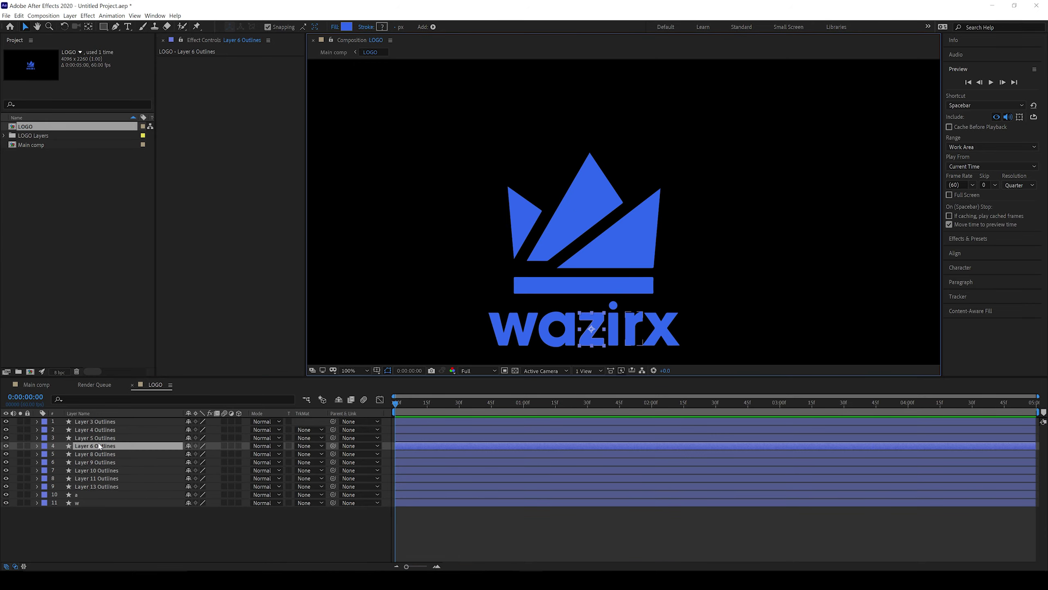
{"action": "left_click_drag", "start_coordinate": [99, 446], "coordinate": [99, 491]}
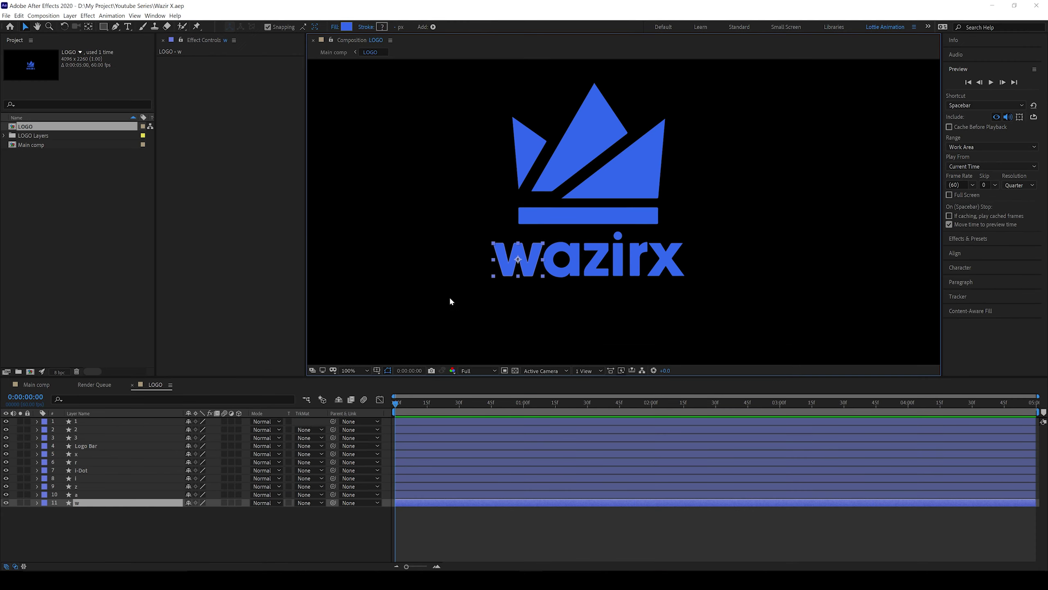
Set the fill of all the wordmark layers, from w to x including i-Dot, to white.
{"action": "left_click_drag", "start_coordinate": [85, 518], "coordinate": [74, 454]}
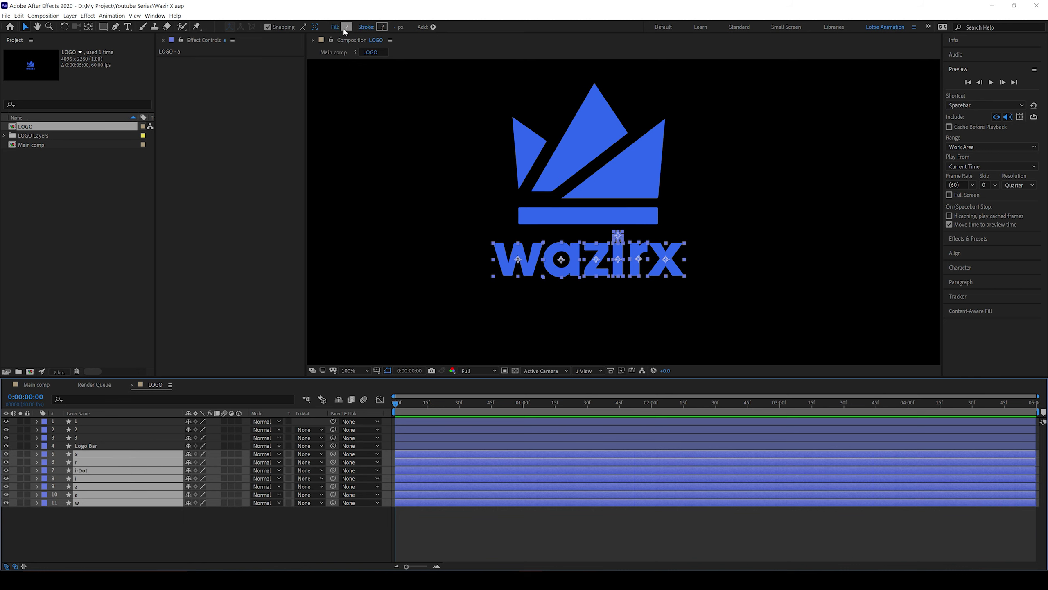
{"action": "left_click", "coordinate": [346, 27]}
{"action": "left_click", "coordinate": [171, 122]}
{"action": "left_click", "coordinate": [376, 122]}
Set the fill of the crown shape layers 1, 2, 3 and Logo Bar to white, FFFFFF.
{"action": "left_click", "coordinate": [87, 446]}
{"action": "left_click", "coordinate": [85, 421], "text": "shift"}
{"action": "left_click", "coordinate": [347, 26]}
{"action": "left_click_drag", "start_coordinate": [182, 133], "coordinate": [146, 90]}
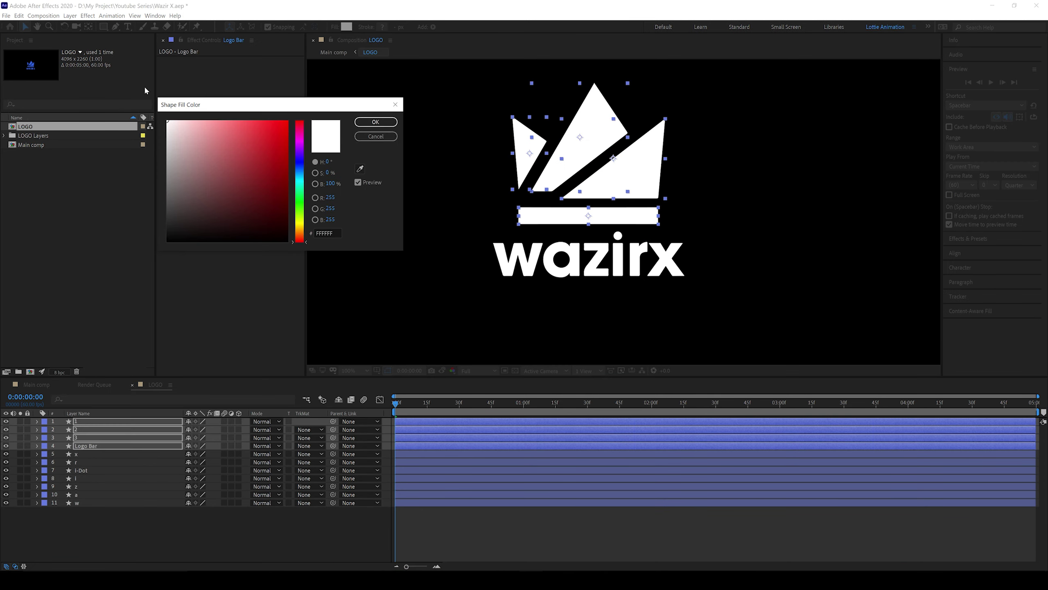
{"action": "left_click", "coordinate": [375, 121]}
{"action": "left_click", "coordinate": [165, 531]}
Hide the crown layers 1, 2, 3 and Logo Bar, leaving only the wordmark letters on screen.
{"action": "scroll", "coordinate": [675, 246], "scroll_direction": "down", "scroll_amount": 1}
{"action": "key", "text": "F3"}
{"action": "left_click_drag", "start_coordinate": [631, 152], "coordinate": [469, 216]}
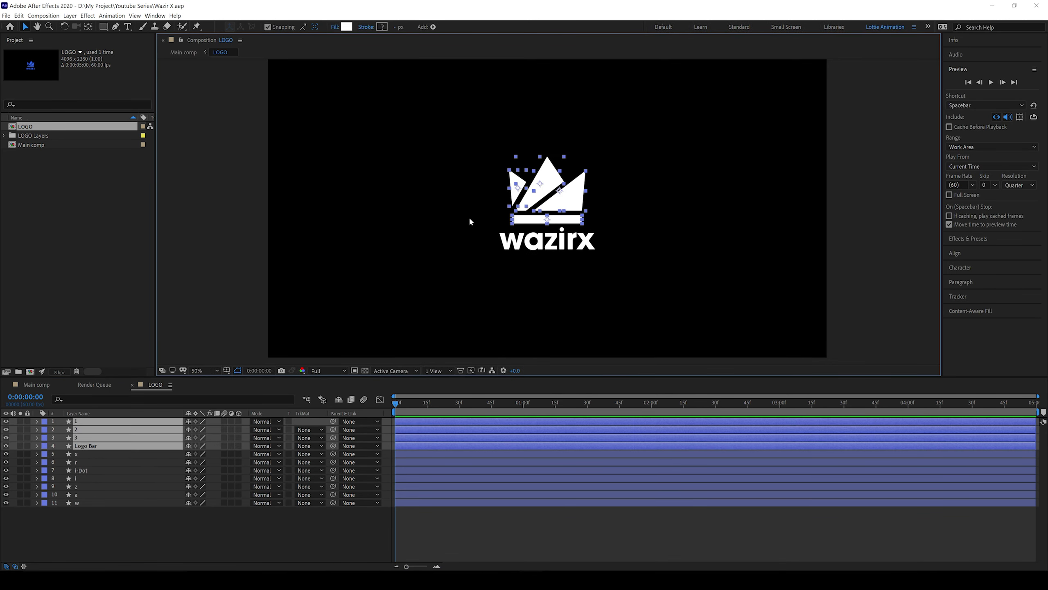
{"action": "left_click_drag", "start_coordinate": [6, 421], "coordinate": [6, 446]}
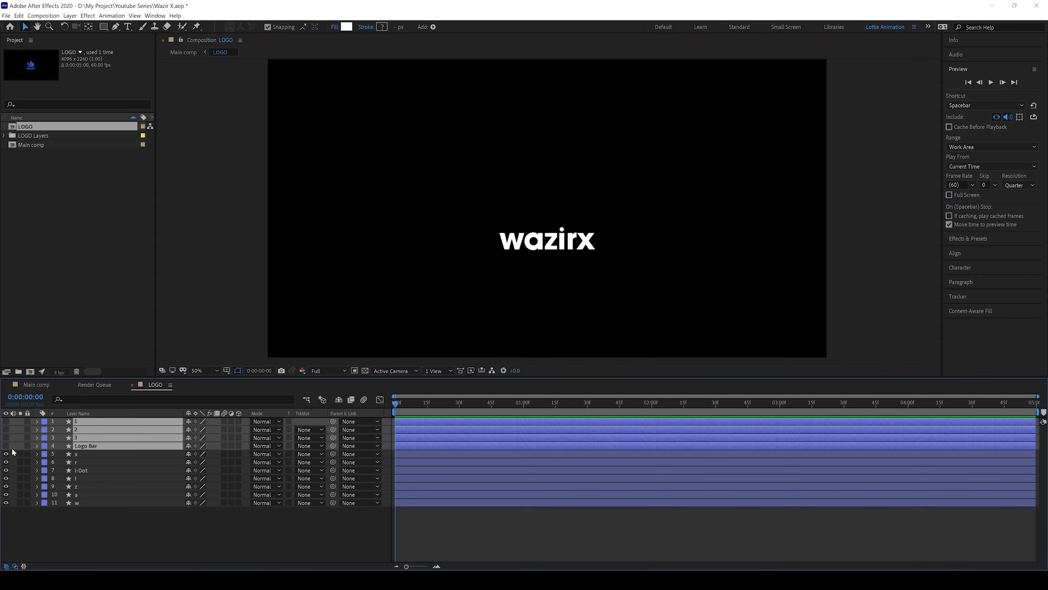
{"action": "key", "text": "F2"}
{"action": "left_click_drag", "start_coordinate": [547, 250], "coordinate": [425, 286]}
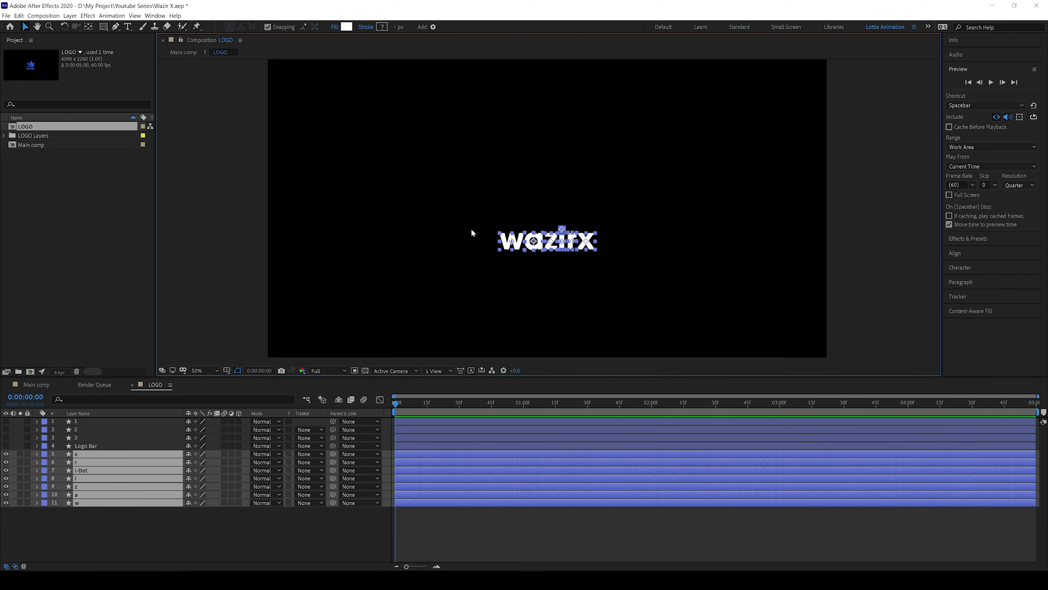
{"action": "left_click", "coordinate": [260, 531]}
{"action": "scroll", "coordinate": [564, 296], "scroll_direction": "up", "scroll_amount": 2}
{"action": "left_click_drag", "start_coordinate": [556, 265], "coordinate": [555, 159]}
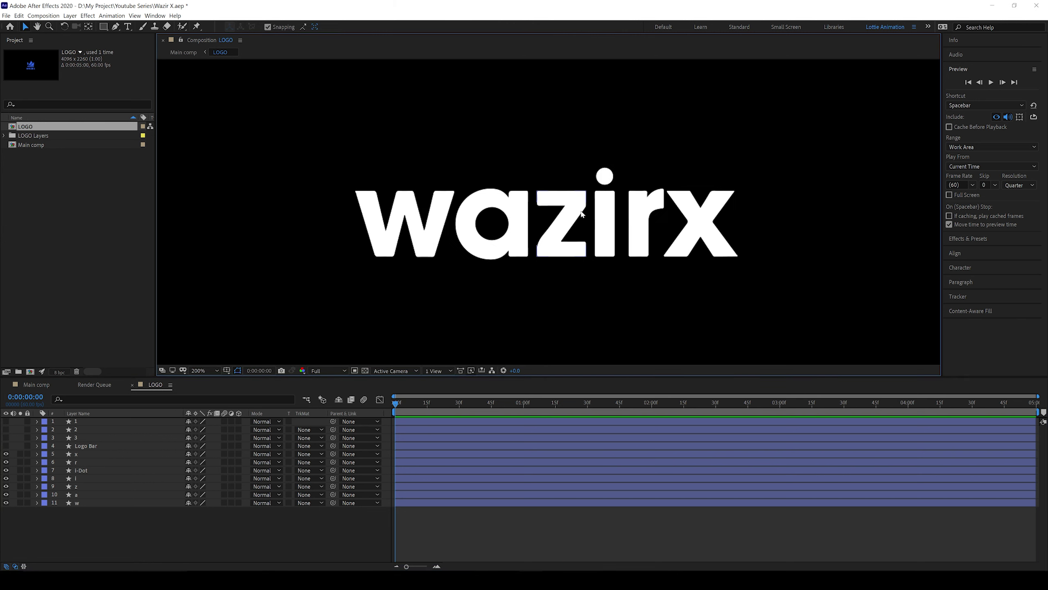
Select the letter x and filter its layer properties by path.
{"action": "scroll", "coordinate": [595, 217], "scroll_direction": "down", "scroll_amount": 1}
{"action": "left_click", "coordinate": [624, 221]}
{"action": "left_click", "coordinate": [107, 399]}
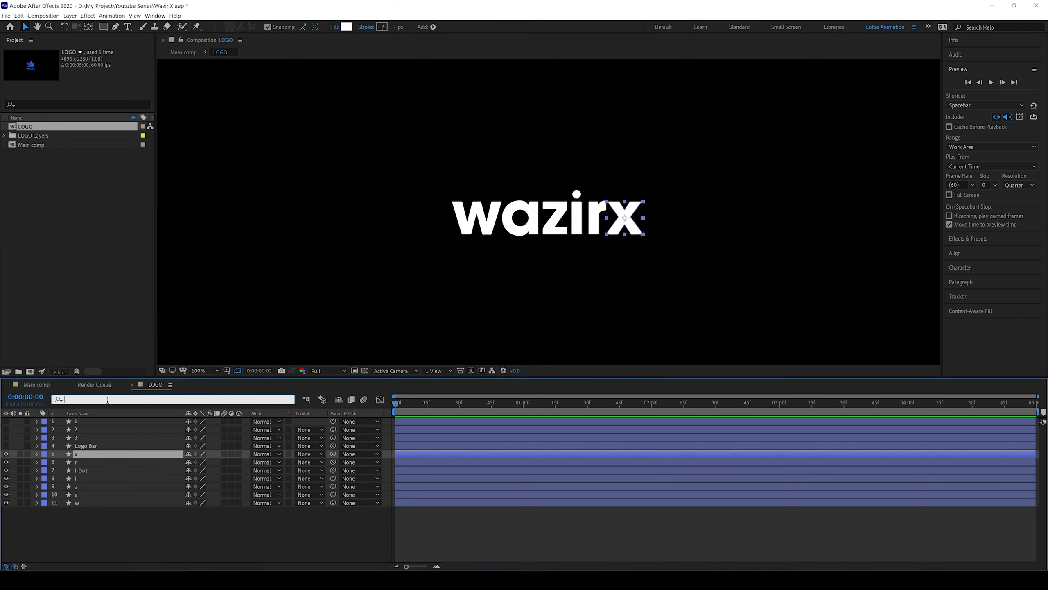
{"action": "type", "text": "path"}
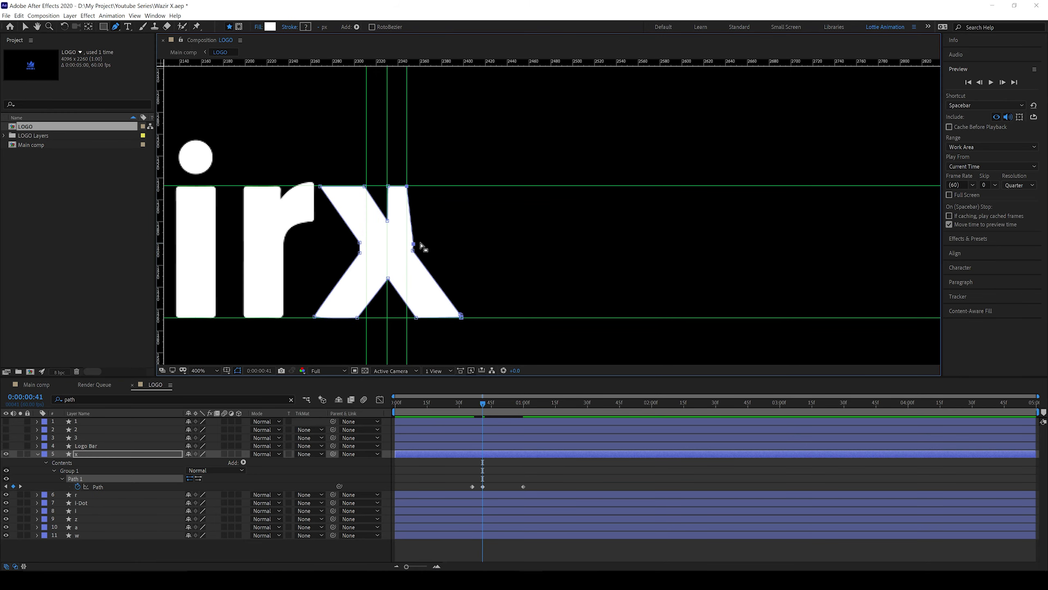
At 0:00:00:41, reshape the x's path into a narrow vertical bar aligned to the guides, and preview the morph.
{"action": "left_click_drag", "start_coordinate": [413, 244], "coordinate": [408, 244]}
{"action": "left_click_drag", "start_coordinate": [414, 250], "coordinate": [407, 250]}
{"action": "left_click_drag", "start_coordinate": [416, 317], "coordinate": [389, 317]}
{"action": "left_click_drag", "start_coordinate": [461, 316], "coordinate": [388, 318]}
{"action": "left_click_drag", "start_coordinate": [314, 316], "coordinate": [365, 316]}
{"action": "left_click_drag", "start_coordinate": [360, 242], "coordinate": [367, 248]}
{"action": "left_click_drag", "start_coordinate": [320, 186], "coordinate": [367, 186]}
{"action": "left_click_drag", "start_coordinate": [386, 317], "coordinate": [434, 268]}
{"action": "left_click", "coordinate": [260, 548]}
{"action": "key", "text": "comma"}
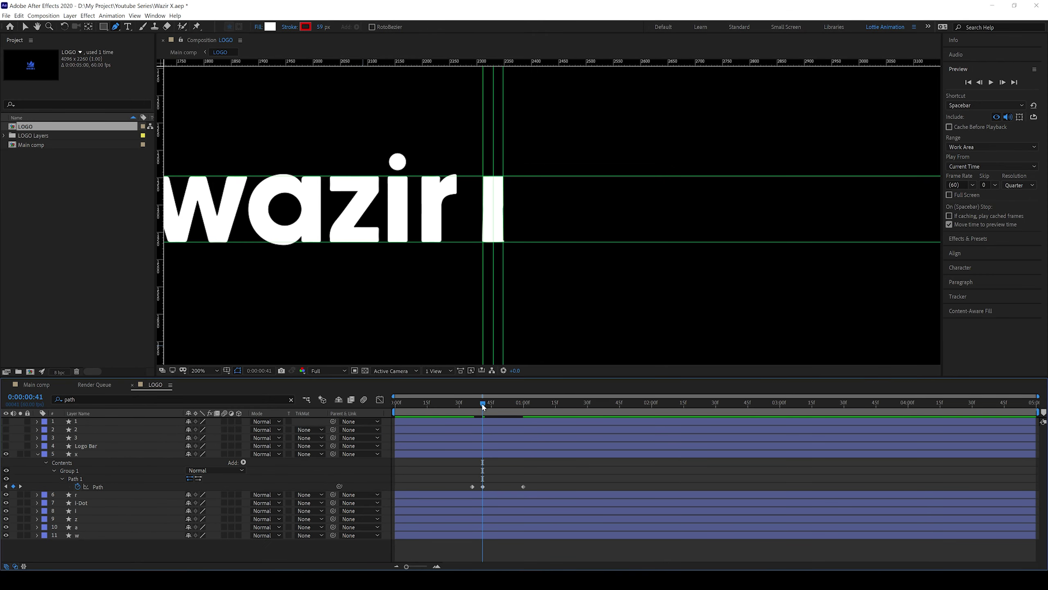
{"action": "left_click_drag", "start_coordinate": [482, 405], "coordinate": [481, 456]}
{"action": "key", "text": "space"}
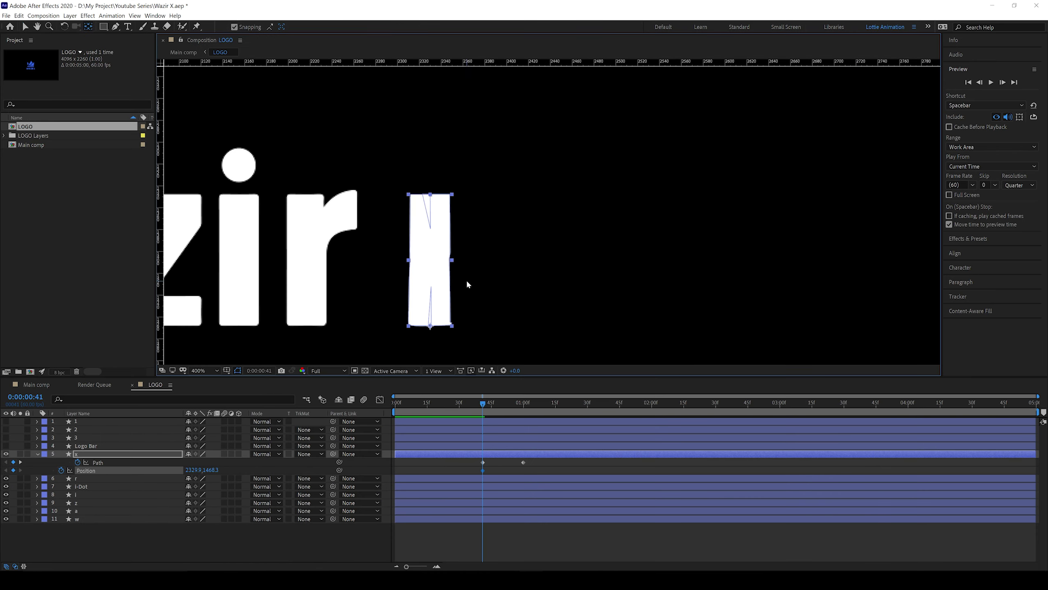
At 0:00:00:00, place the x bar left of the w at position 1591.9, 1468.3 and keyframe its Scale at 100, 110%.
{"action": "scroll", "coordinate": [466, 279], "scroll_direction": "down", "scroll_amount": 4}
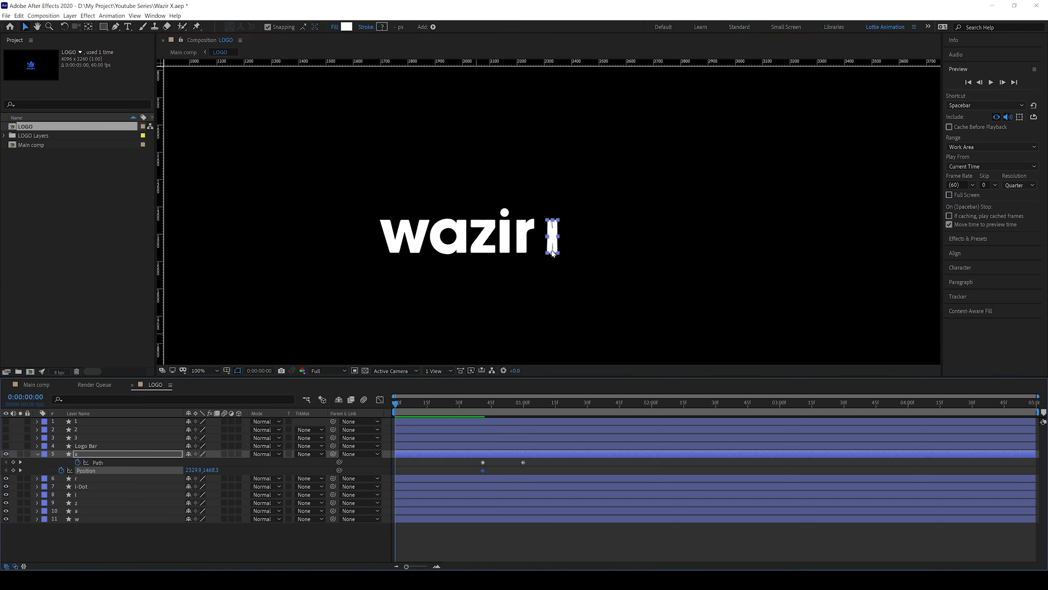
{"action": "left_click_drag", "start_coordinate": [552, 253], "coordinate": [362, 251]}
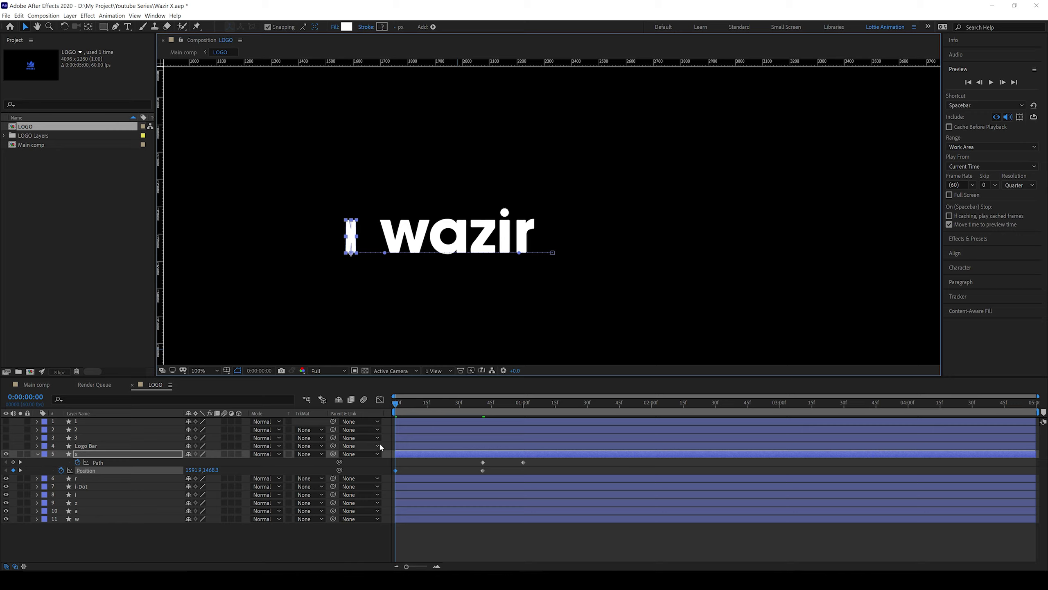
{"action": "key", "text": "s"}
{"action": "left_click", "coordinate": [61, 462]}
{"action": "key", "text": "u"}
{"action": "key", "text": "k"}
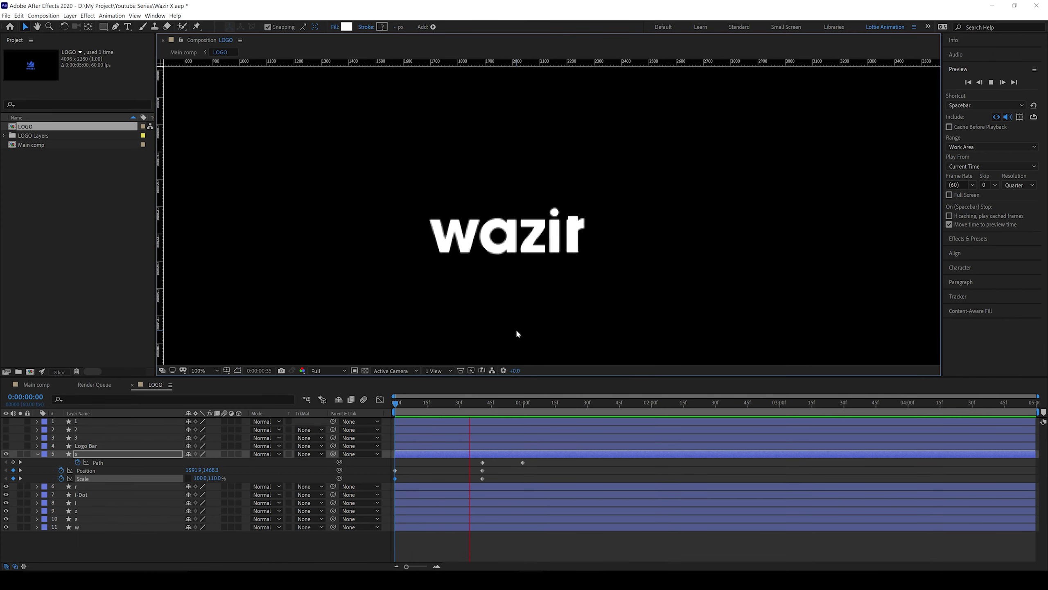
Preview the bar's slide, then reshape the speed graph of its Position and Scale keyframes into an early peak and replay it.
{"action": "key", "text": "space"}
{"action": "key", "text": "space"}
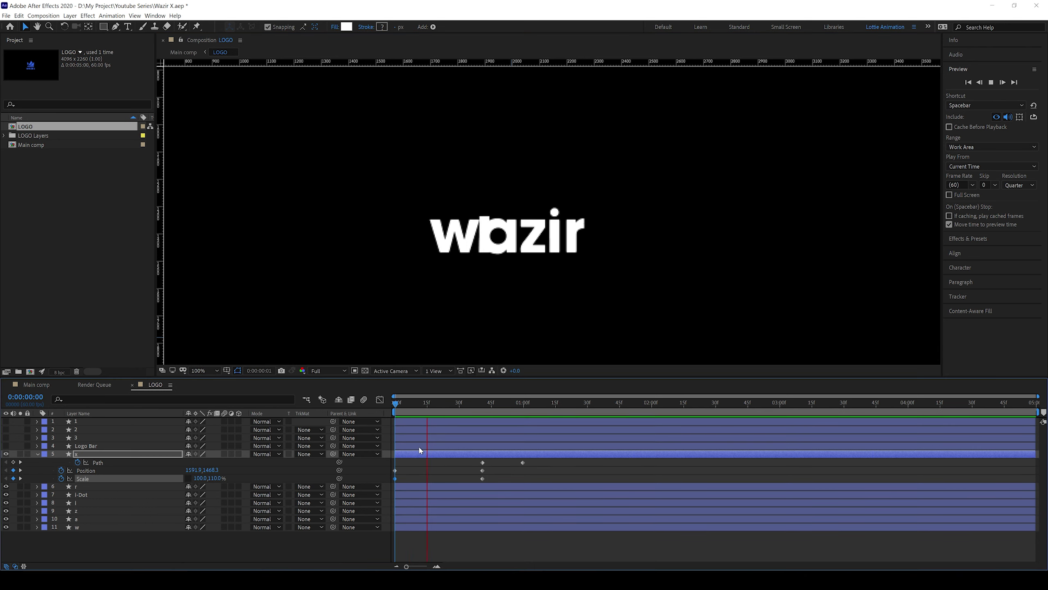
{"action": "key", "text": "space"}
{"action": "left_click_drag", "start_coordinate": [475, 405], "coordinate": [369, 414]}
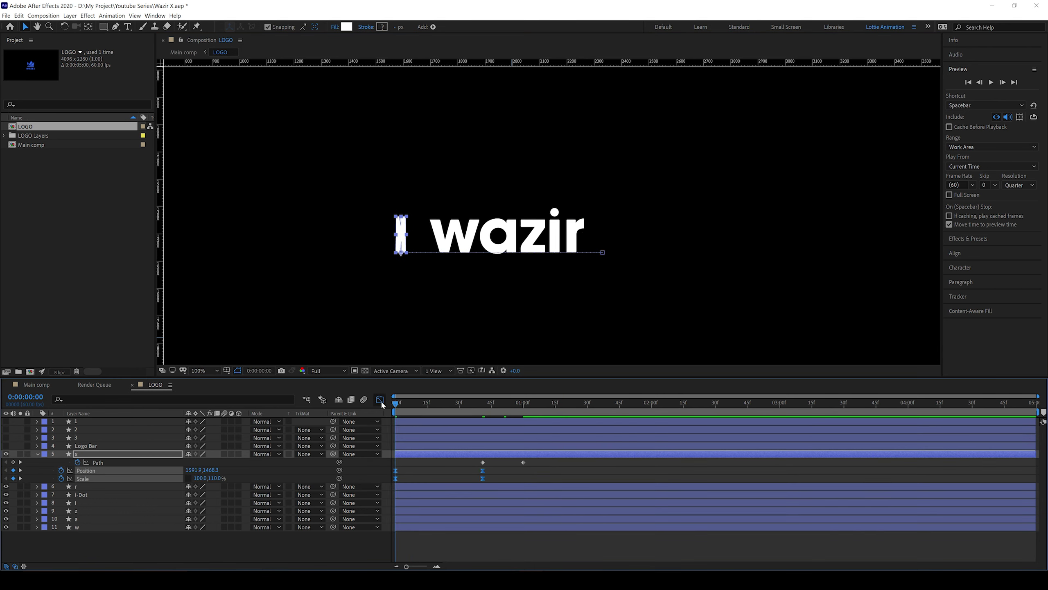
{"action": "left_click", "coordinate": [380, 399]}
{"action": "left_click_drag", "start_coordinate": [494, 496], "coordinate": [392, 554]}
{"action": "left_click_drag", "start_coordinate": [469, 535], "coordinate": [418, 538]}
{"action": "key", "text": "space"}
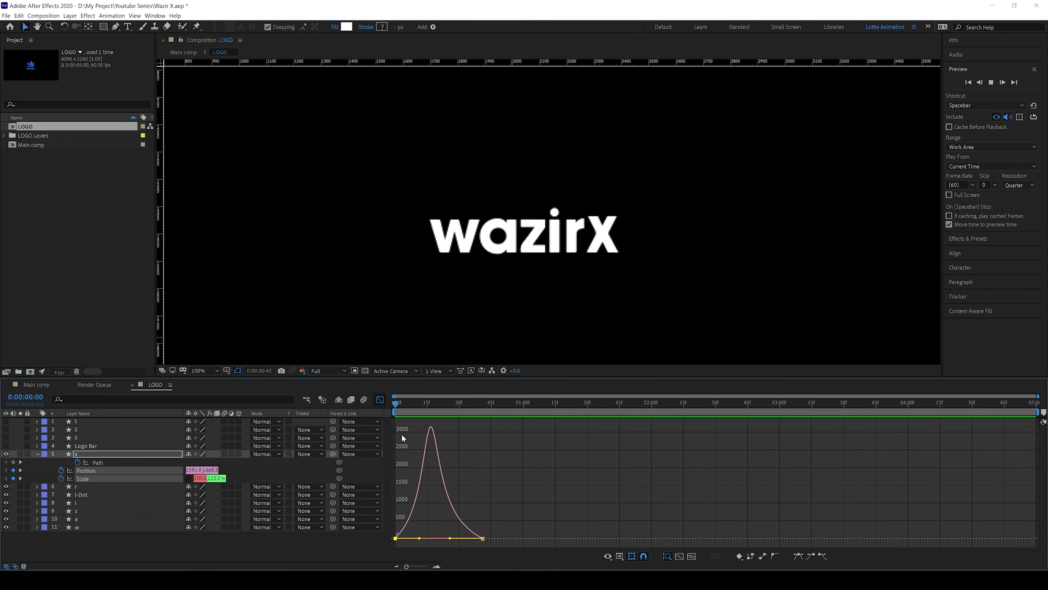
{"action": "left_click", "coordinate": [380, 400]}
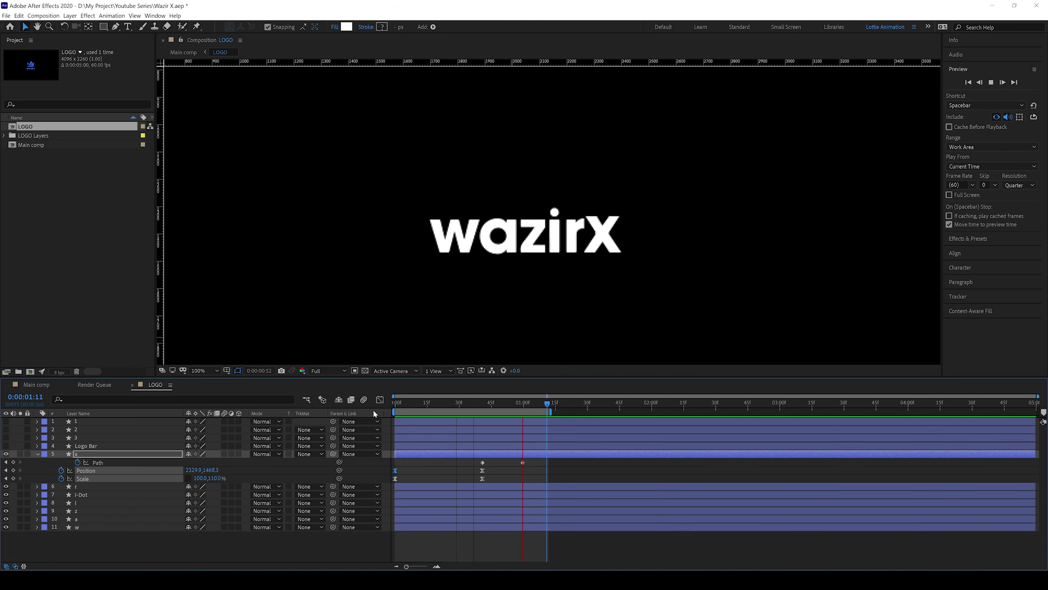
{"action": "key", "text": "space"}
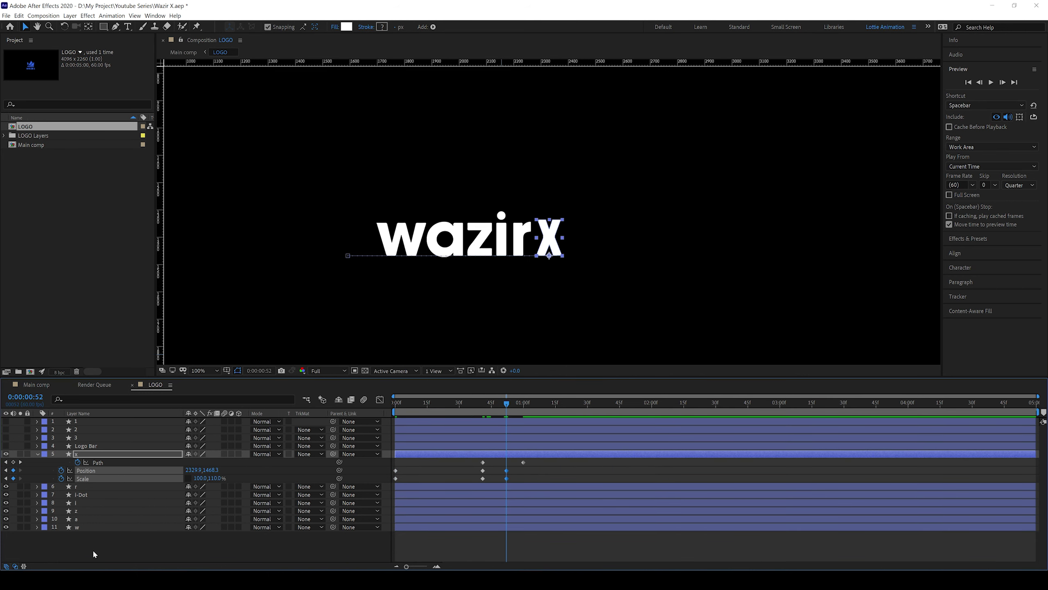
Move the x layer's last Position and Scale keyframes to 0:00:01:00, in line with its final Path keyframe.
{"action": "left_click", "coordinate": [471, 401]}
{"action": "left_click", "coordinate": [491, 454]}
{"action": "left_click_drag", "start_coordinate": [471, 401], "coordinate": [327, 413]}
{"action": "left_click", "coordinate": [482, 470]}
{"action": "key", "text": "shift+Right"}
{"action": "key", "text": "shift+Right"}
{"action": "key", "text": "shift+Right"}
{"action": "key", "text": "shift+Right"}
{"action": "key", "text": "shift+Right"}
{"action": "key", "text": "shift+Right"}
{"action": "key", "text": "shift+Right"}
{"action": "key", "text": "shift+Right"}
Apply Easy Ease to all the x layer's keyframes, shape their speed graph for a fast start, and preview the motion.
{"action": "left_click_drag", "start_coordinate": [506, 470], "coordinate": [389, 466]}
{"action": "left_click", "coordinate": [483, 402]}
{"action": "scroll", "coordinate": [481, 264], "scroll_direction": "up", "scroll_amount": 1}
{"action": "left_click", "coordinate": [395, 402]}
{"action": "scroll", "coordinate": [480, 339], "scroll_direction": "down", "scroll_amount": 1}
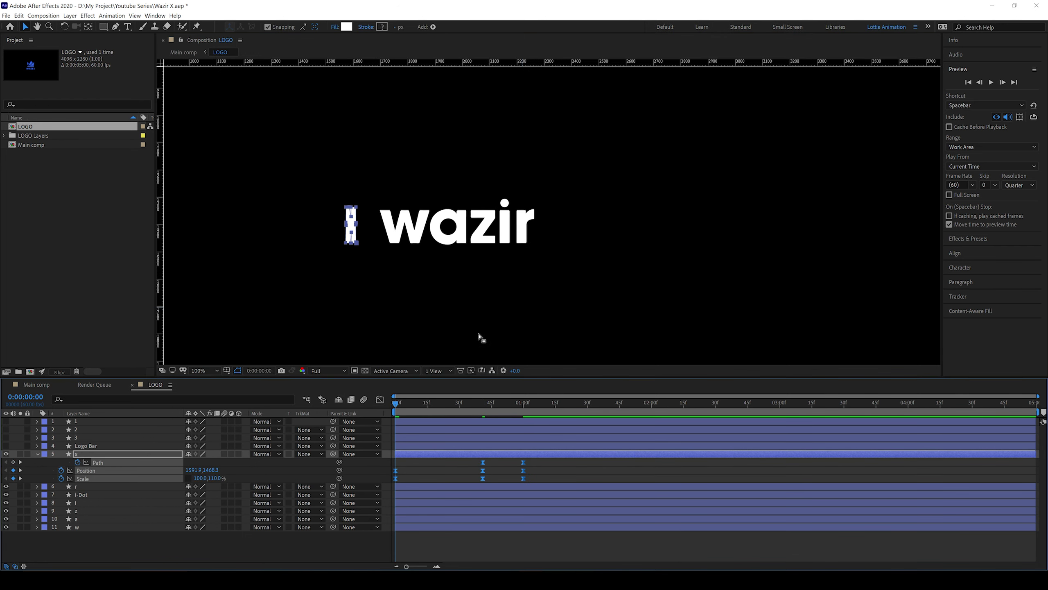
{"action": "key", "text": "space"}
{"action": "key", "text": "space"}
{"action": "key", "text": "F9"}
{"action": "left_click", "coordinate": [380, 399]}
{"action": "mouse_move", "coordinate": [489, 537]}
{"action": "left_mouse_down"}
{"action": "mouse_move", "coordinate": [453, 537]}
{"action": "mouse_move", "coordinate": [496, 538]}
{"action": "left_mouse_up"}
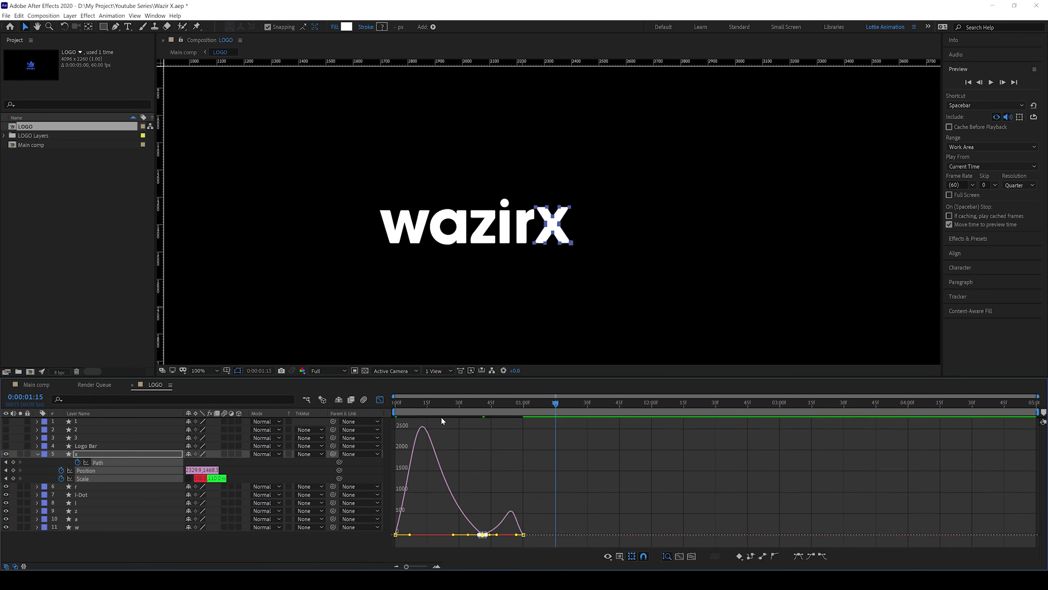
{"action": "left_click_drag", "start_coordinate": [431, 403], "coordinate": [376, 410]}
{"action": "key", "text": "space"}
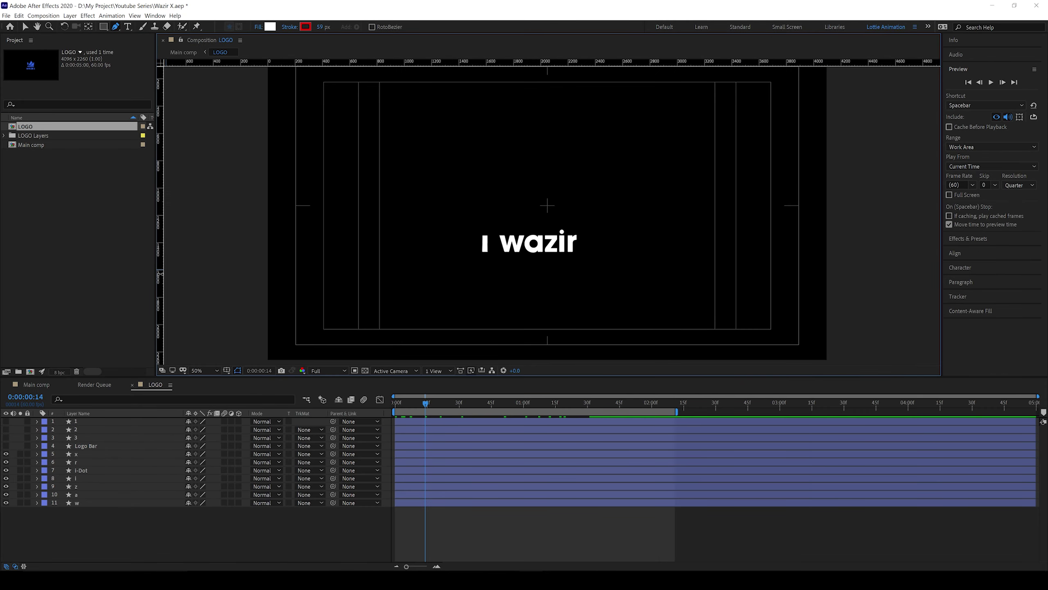
Add a vertical guide at the composition's centre and draw a straight vertical Pen line along it, crossing the wordmark.
{"action": "left_click_drag", "start_coordinate": [160, 274], "coordinate": [547, 275]}
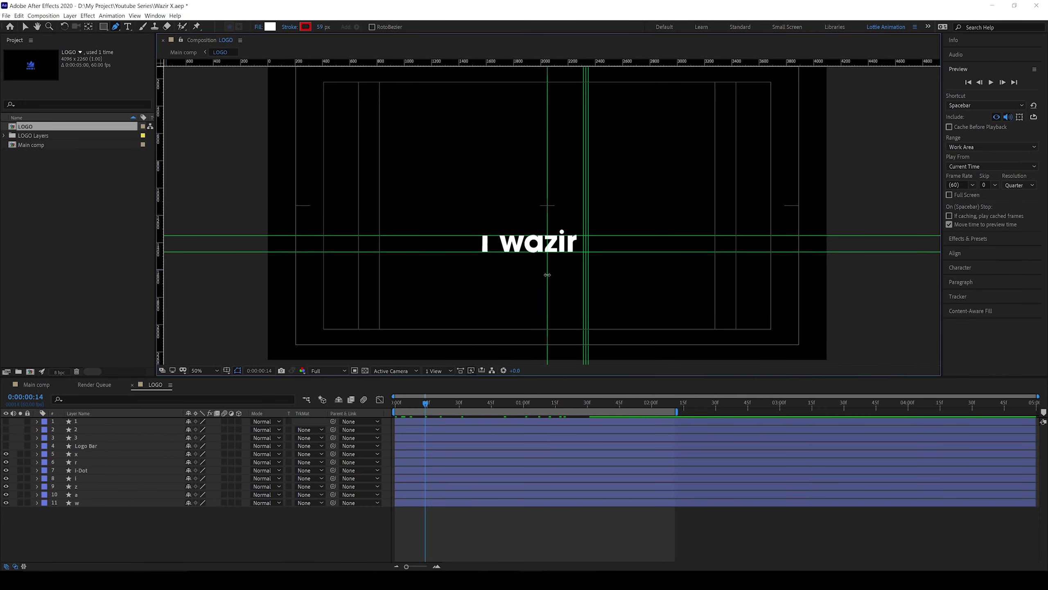
{"action": "left_click", "coordinate": [547, 138]}
{"action": "scroll", "coordinate": [551, 154], "scroll_direction": "up", "scroll_amount": 1}
{"action": "scroll", "coordinate": [552, 165], "scroll_direction": "down", "scroll_amount": 1}
{"action": "left_click", "coordinate": [547, 296]}
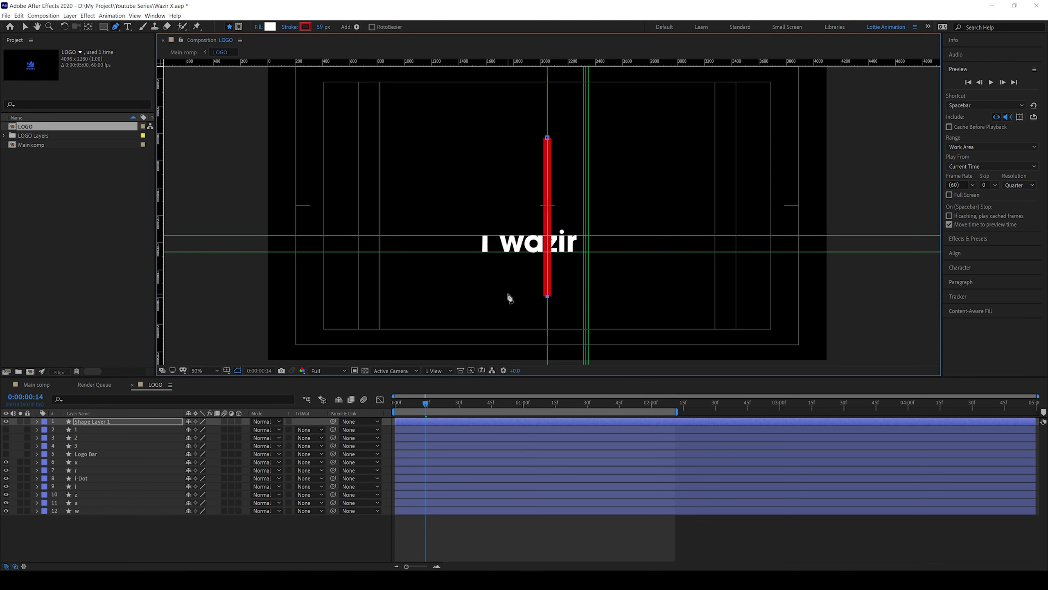
Extend the line from its lower end leftwards and up to the x bar's base, and set its fill to none.
{"action": "scroll", "coordinate": [511, 292], "scroll_direction": "up", "scroll_amount": 1}
{"action": "left_click", "coordinate": [504, 224], "text": "shift"}
{"action": "left_click", "coordinate": [497, 129], "text": "shift"}
{"action": "left_click", "coordinate": [255, 28]}
{"action": "left_click", "coordinate": [332, 218]}
{"action": "left_click", "coordinate": [365, 273]}
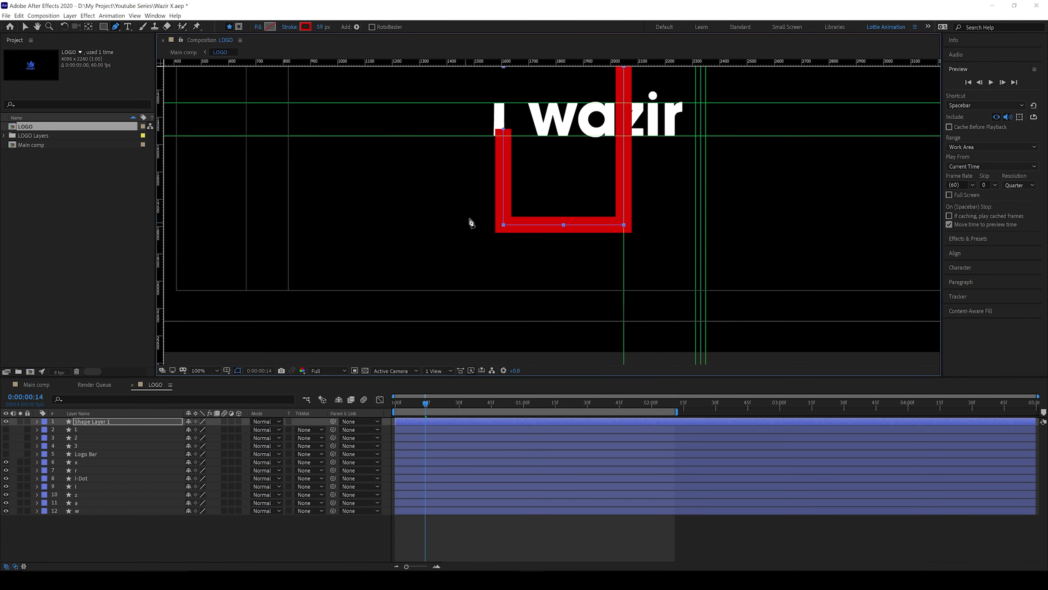
Align the line's lower corner with the x bar, set its stroke width to 38.5 px, and rename the layer Line 1.
{"action": "left_click_drag", "start_coordinate": [502, 225], "coordinate": [501, 225]}
{"action": "left_click_drag", "start_coordinate": [321, 28], "coordinate": [307, 28]}
{"action": "scroll", "coordinate": [549, 200], "scroll_direction": "down", "scroll_amount": 1}
{"action": "left_click_drag", "start_coordinate": [549, 200], "coordinate": [501, 266]}
{"action": "left_click", "coordinate": [85, 421]}
{"action": "key", "text": "Return"}
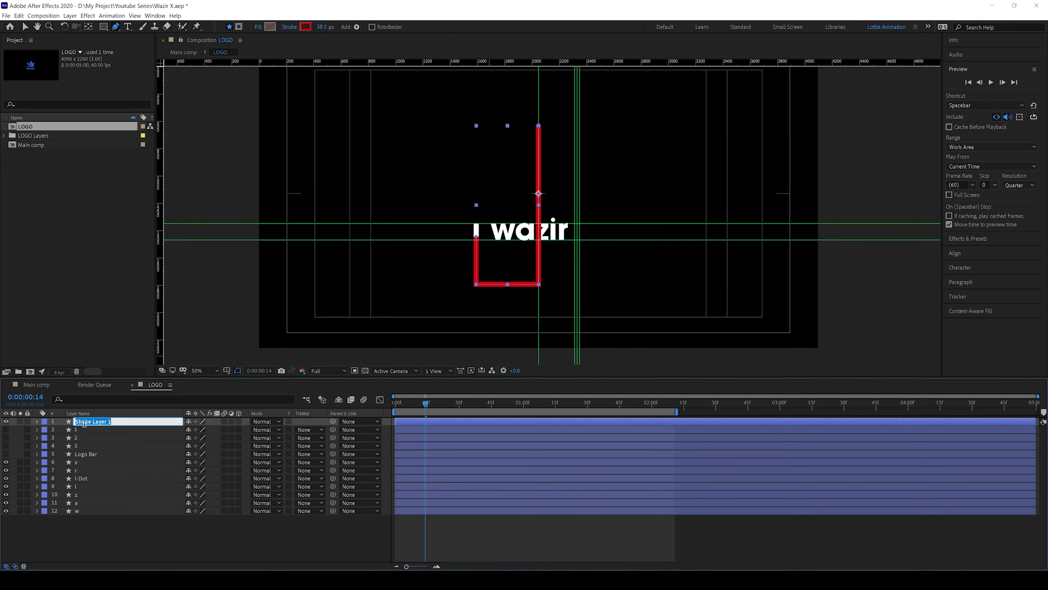
{"action": "type", "text": "Line 1"}
{"action": "key", "text": "Return"}
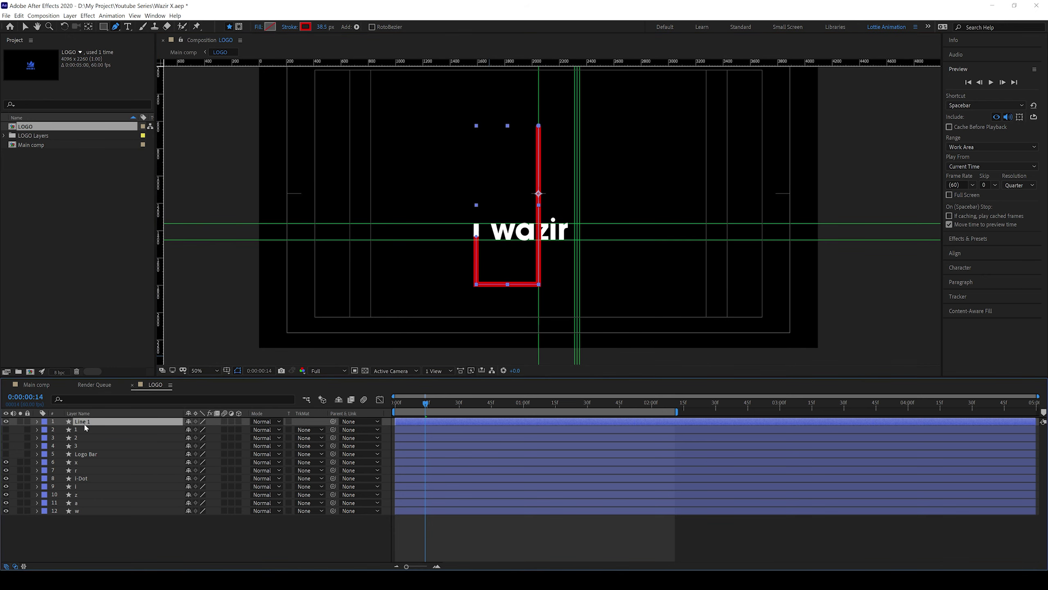
Set Line 1's stroke to Round Cap and Round Join.
{"action": "left_click", "coordinate": [104, 397]}
{"action": "type", "text": "cap"}
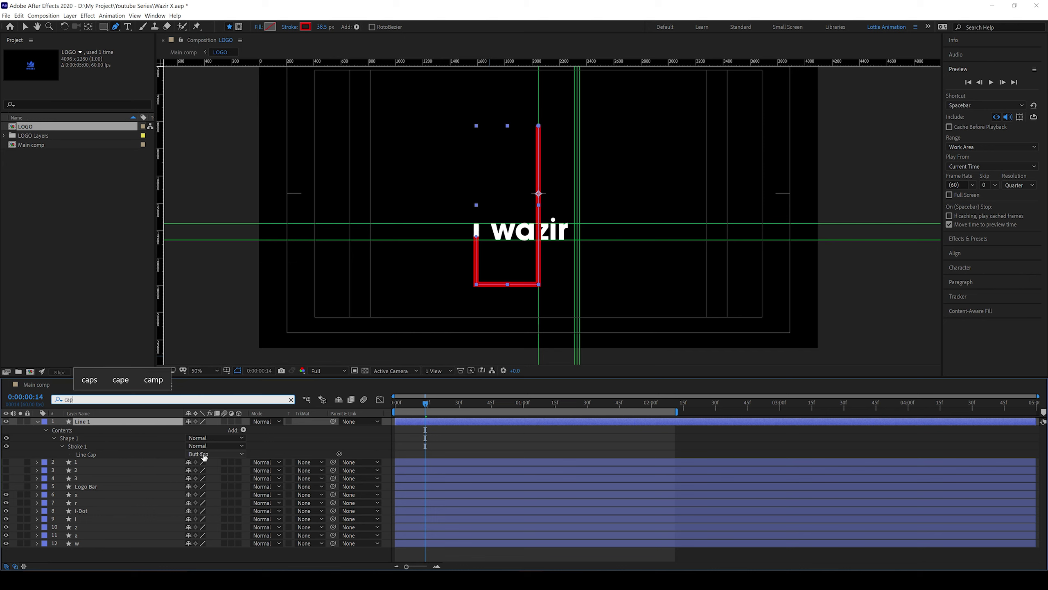
{"action": "left_click", "coordinate": [214, 454]}
{"action": "left_click", "coordinate": [211, 473]}
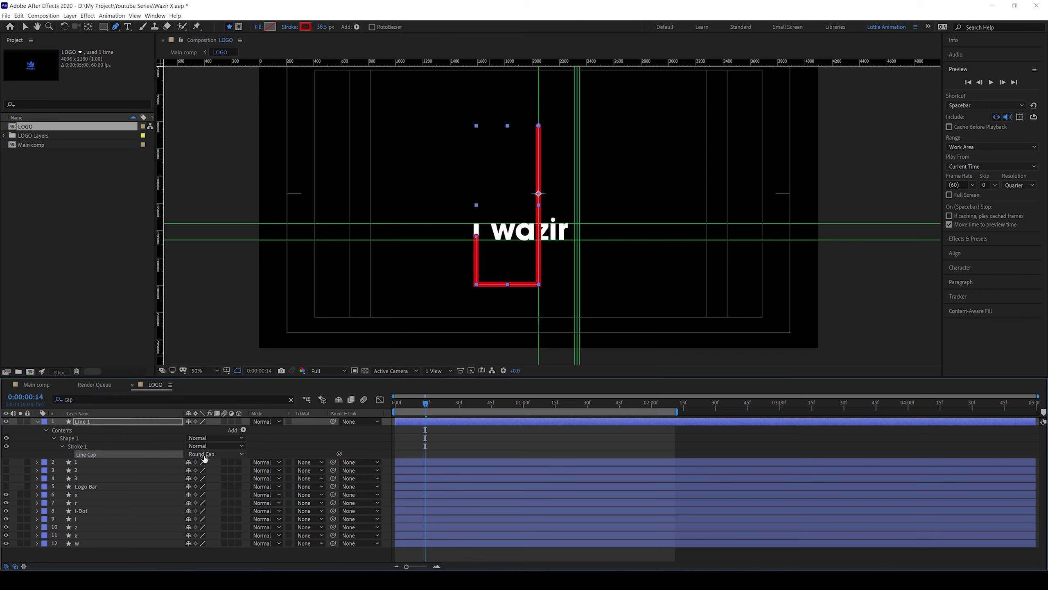
{"action": "left_click", "coordinate": [215, 494]}
{"action": "left_click", "coordinate": [209, 512]}
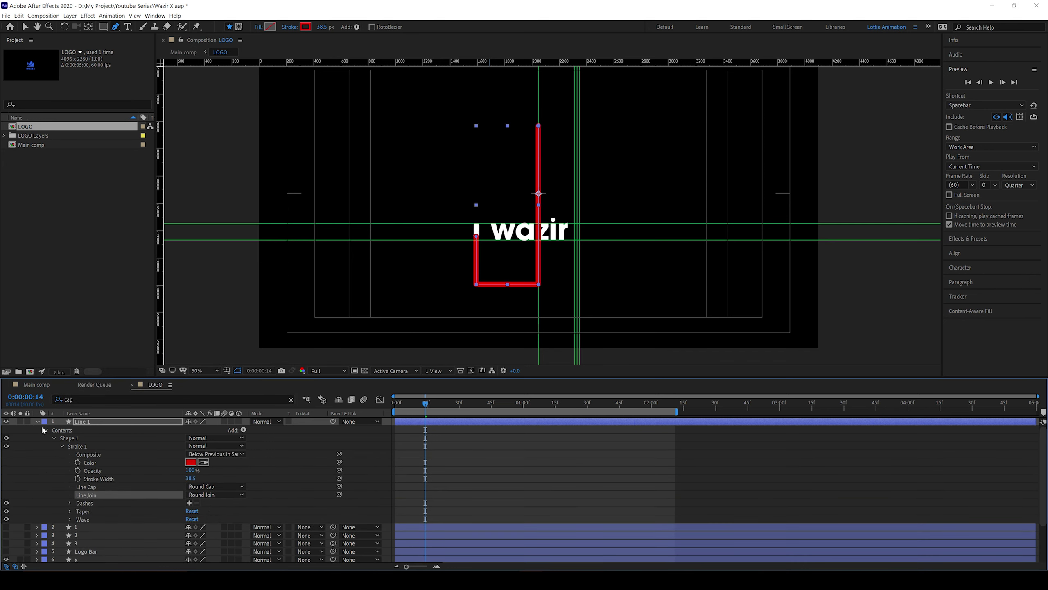
Add Trim Paths to Line 1, set its End value to 0%, and preview the line animation.
{"action": "left_click", "coordinate": [244, 430]}
{"action": "left_click", "coordinate": [177, 431]}
{"action": "left_click", "coordinate": [243, 430]}
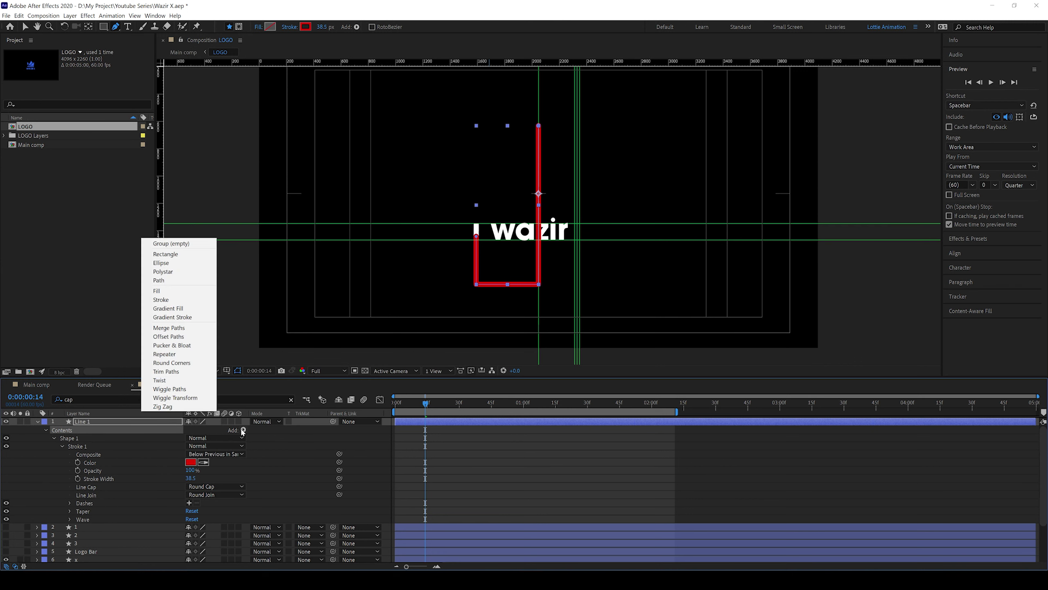
{"action": "left_click", "coordinate": [176, 372]}
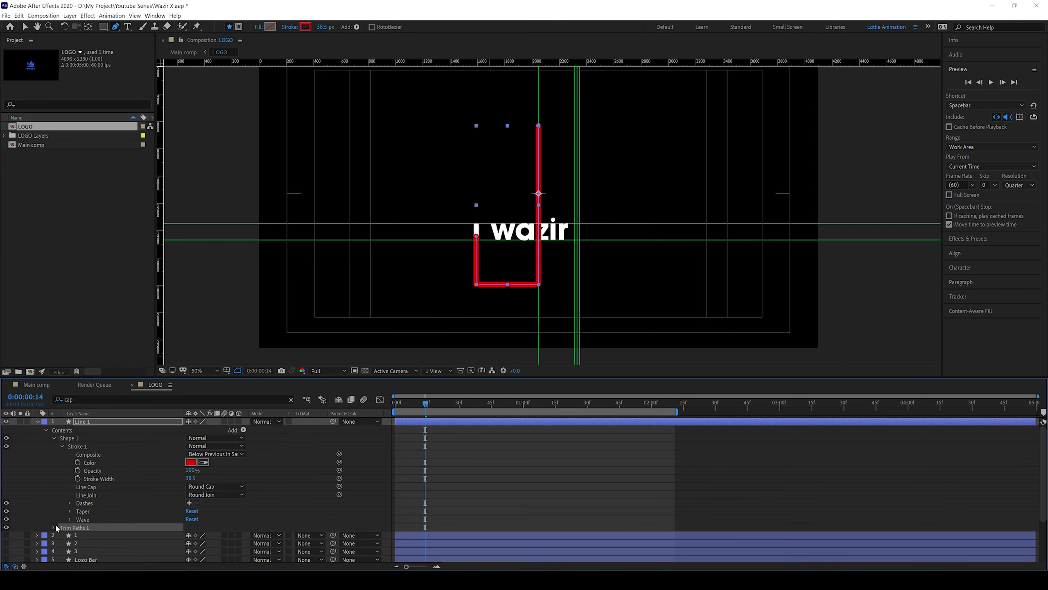
{"action": "left_click", "coordinate": [54, 527]}
{"action": "left_click_drag", "start_coordinate": [196, 544], "coordinate": [169, 540]}
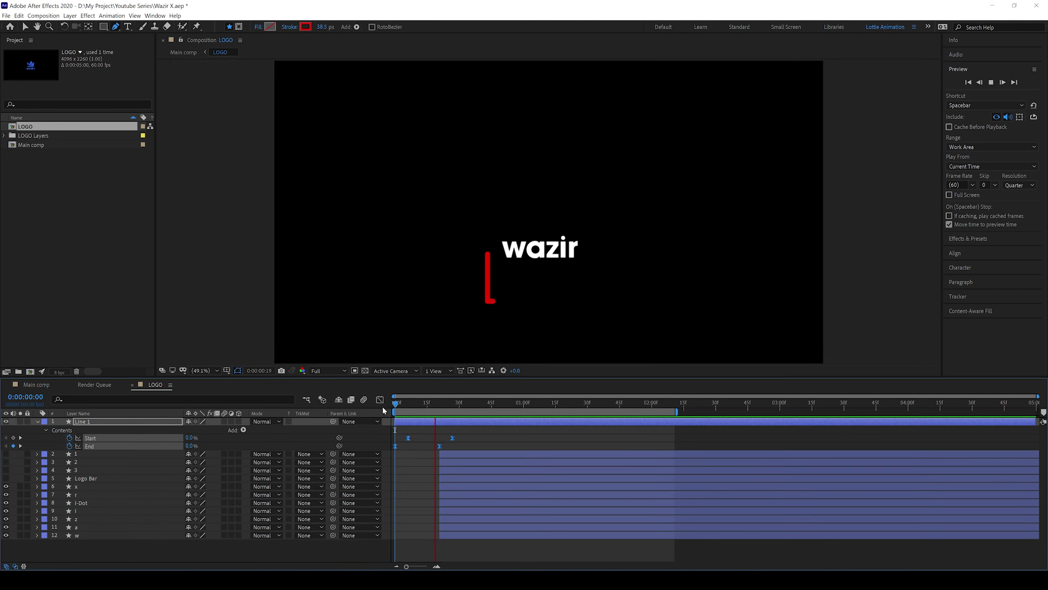
{"action": "key", "text": "space"}
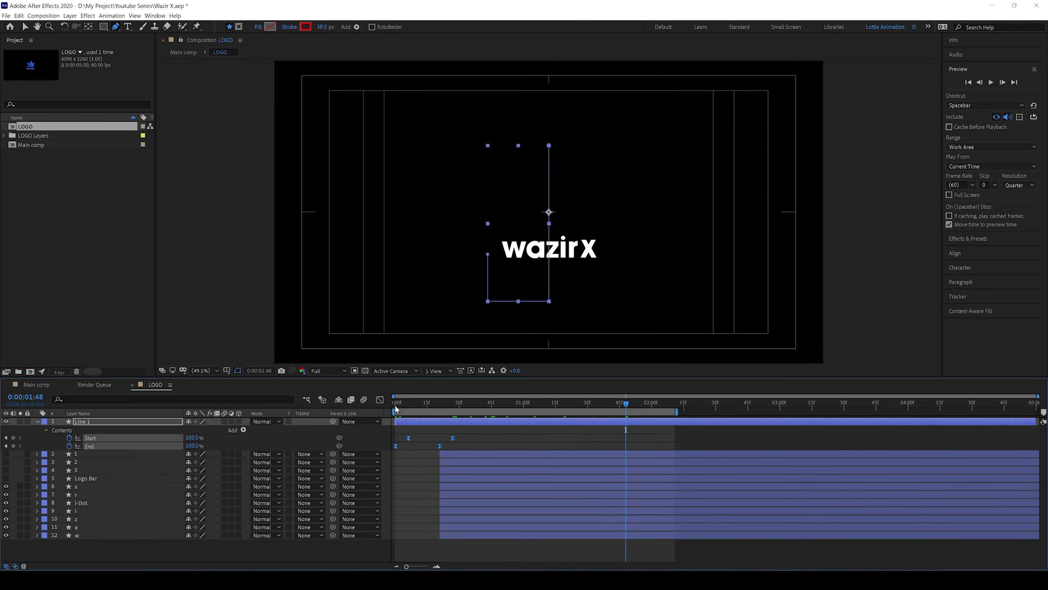
At 0:00:01:08, draw a new vertical line on a guide centred on the letter i, running from below the wordmark upwards.
{"action": "left_click_drag", "start_coordinate": [396, 409], "coordinate": [459, 432]}
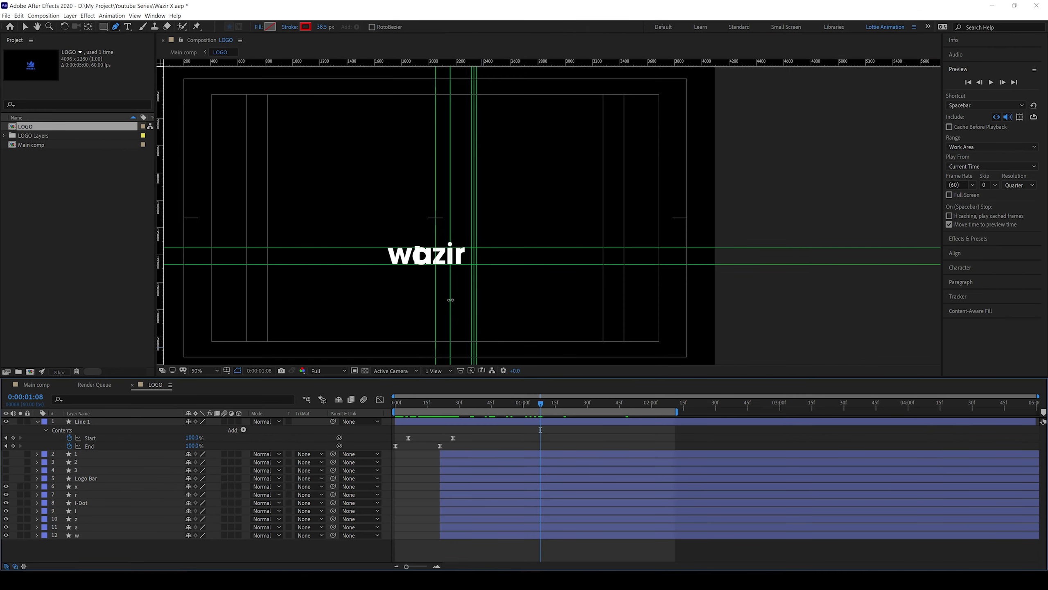
{"action": "left_click", "coordinate": [451, 305]}
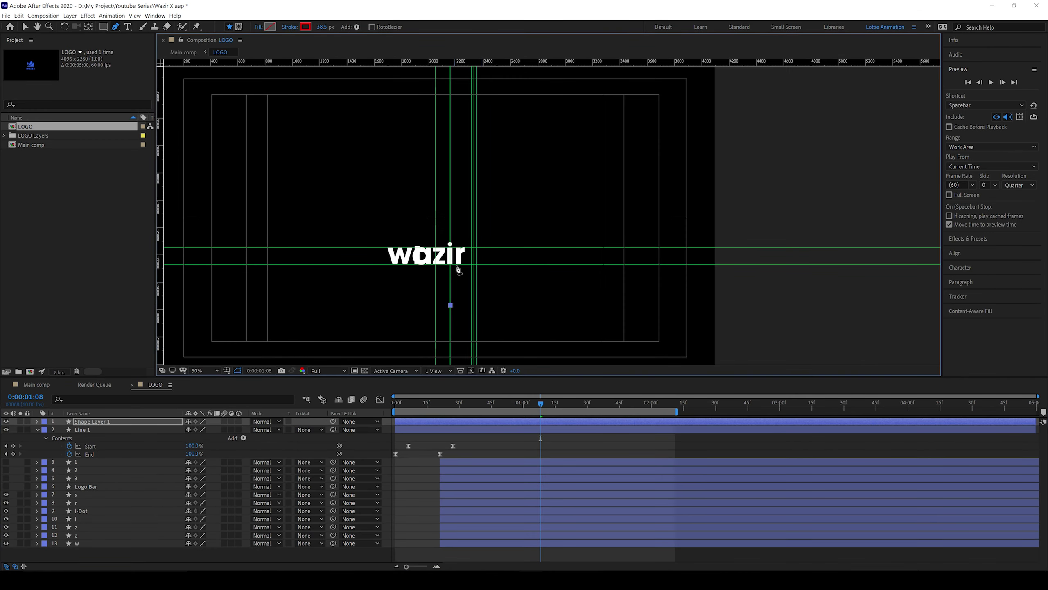
{"action": "left_click", "coordinate": [103, 431]}
{"action": "left_click", "coordinate": [109, 423]}
{"action": "scroll", "coordinate": [428, 237], "scroll_direction": "up", "scroll_amount": 1}
{"action": "left_click_drag", "start_coordinate": [400, 164], "coordinate": [402, 231]}
{"action": "key", "text": "ctrl+t"}
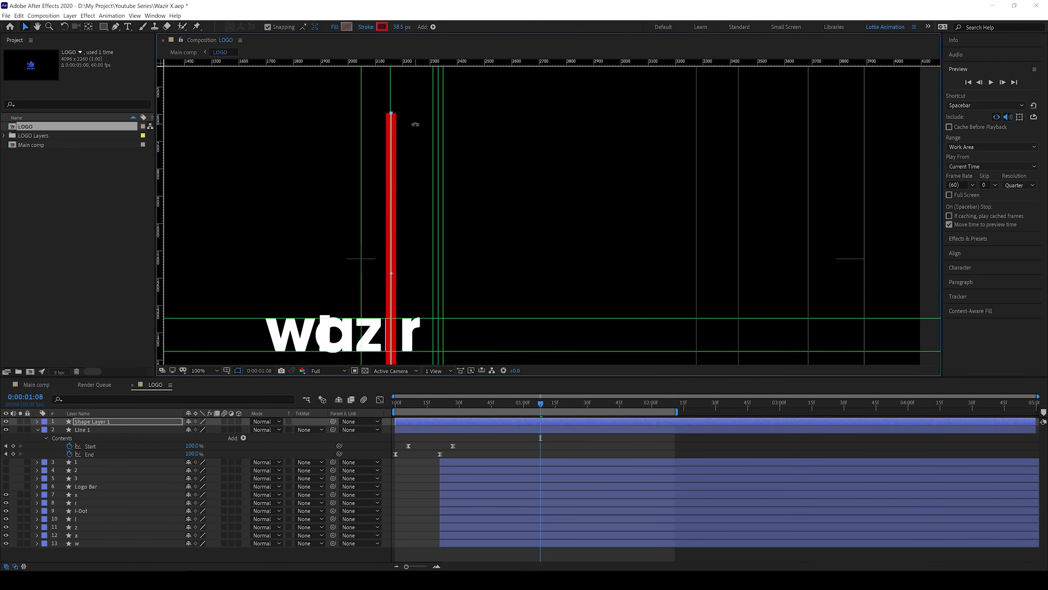
Rename the new vertical line's layer as DOT Line.
{"action": "scroll", "coordinate": [414, 123], "scroll_direction": "down", "scroll_amount": 1}
{"action": "left_click", "coordinate": [87, 421]}
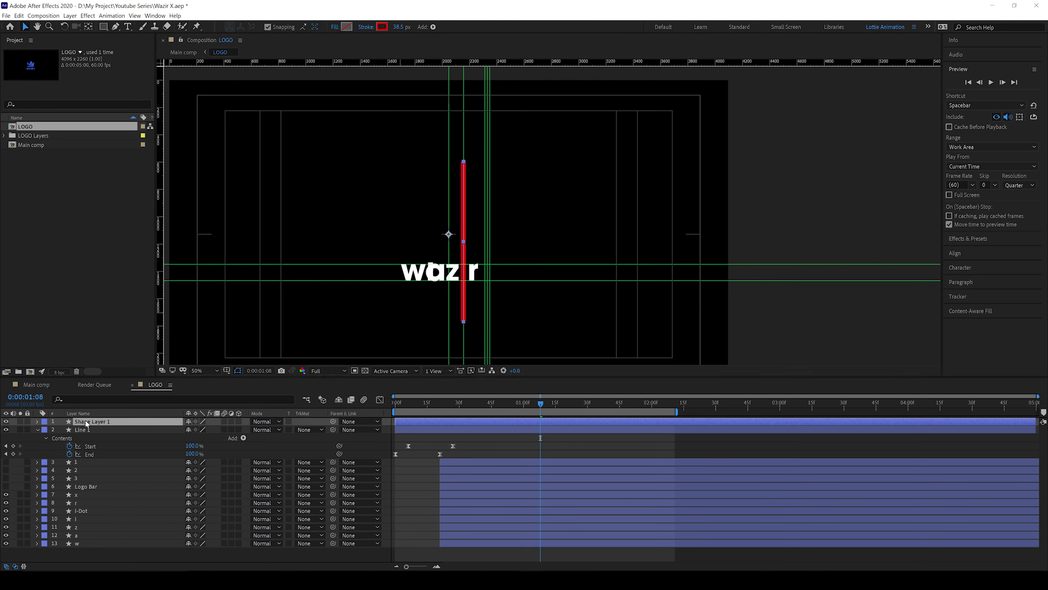
{"action": "key", "text": "Return"}
{"action": "type", "text": "DOT Line"}
{"action": "key", "text": "Return"}
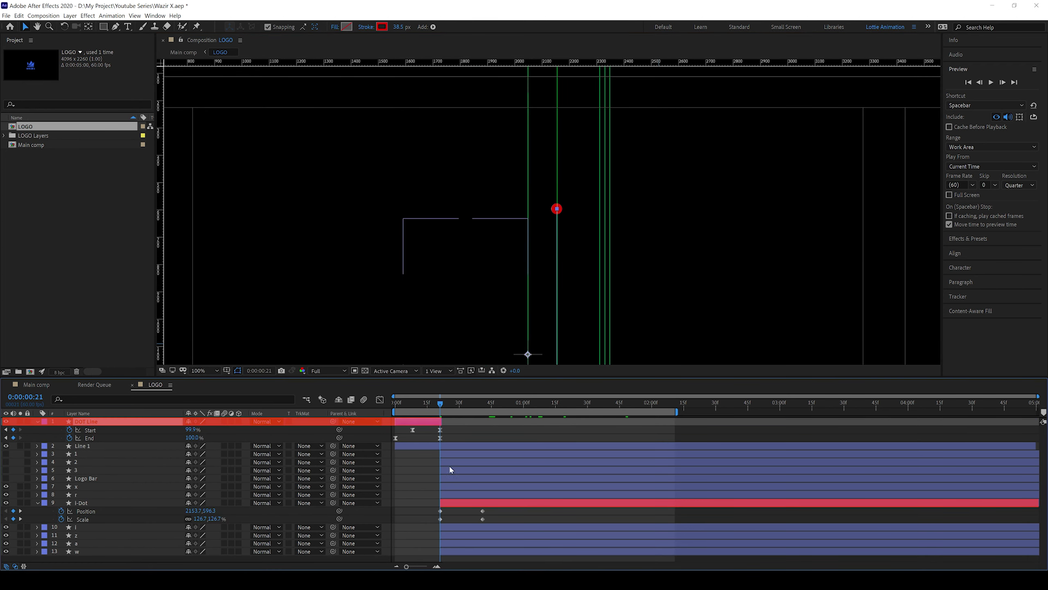
Preview the dot line animation and ease the i-Dot layer's Position and Scale keyframes.
{"action": "scroll", "coordinate": [588, 265], "scroll_direction": "down", "scroll_amount": 1}
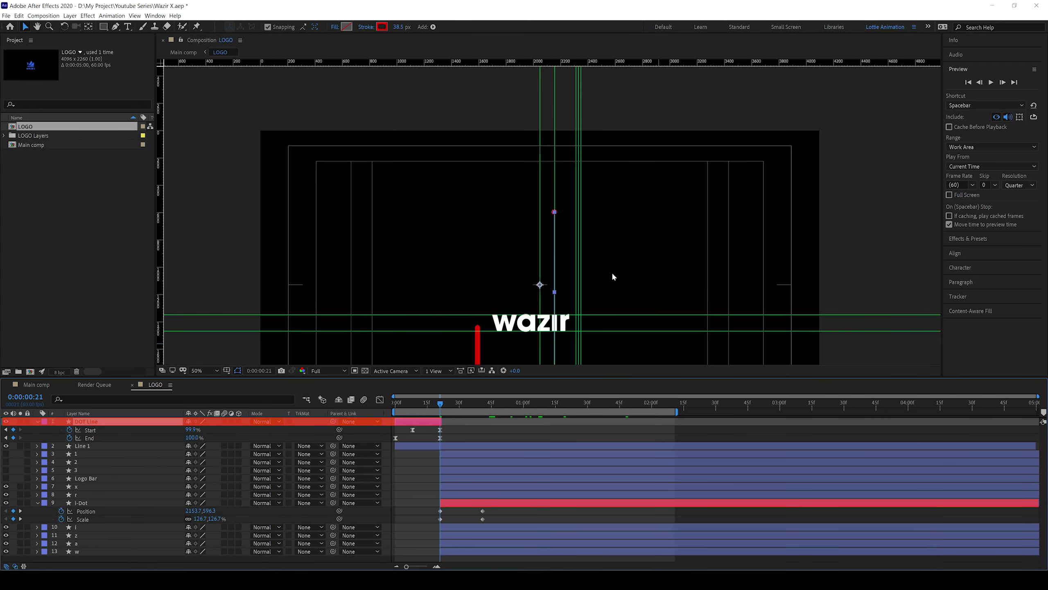
{"action": "key", "text": "space"}
{"action": "key", "text": "space"}
{"action": "left_click_drag", "start_coordinate": [493, 512], "coordinate": [427, 530]}
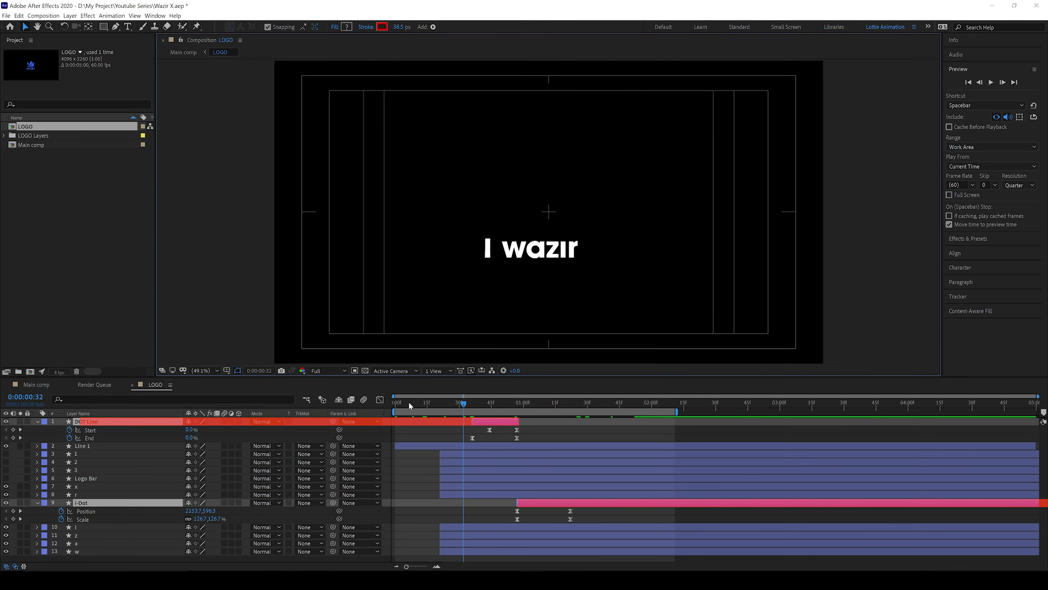
Play the logo animation from the start and inspect the timing of the i-Dot drop against its keyframes.
{"action": "left_click", "coordinate": [391, 403]}
{"action": "key", "text": "space"}
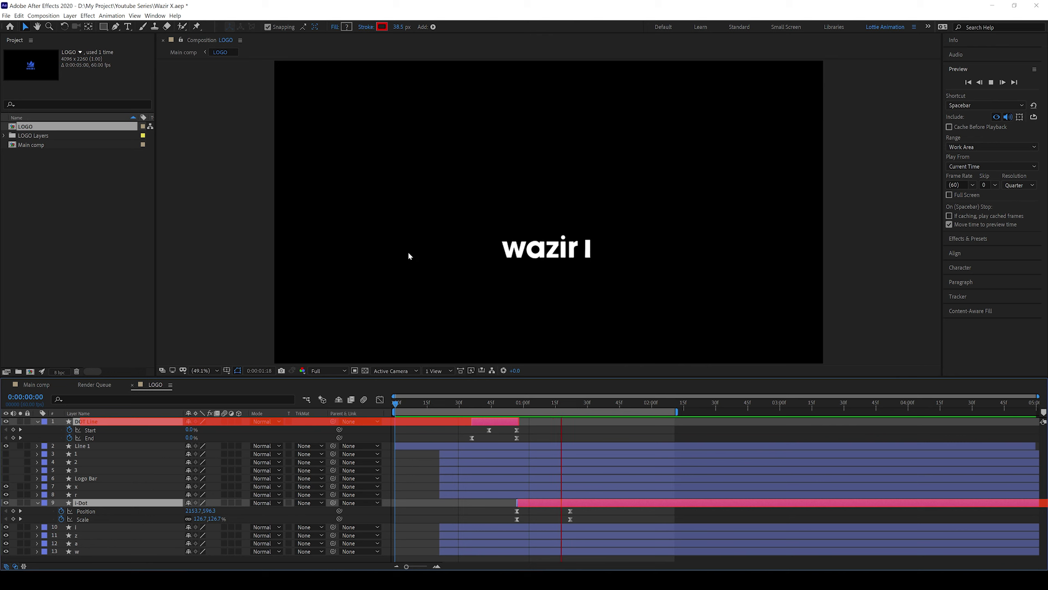
{"action": "key", "text": "space"}
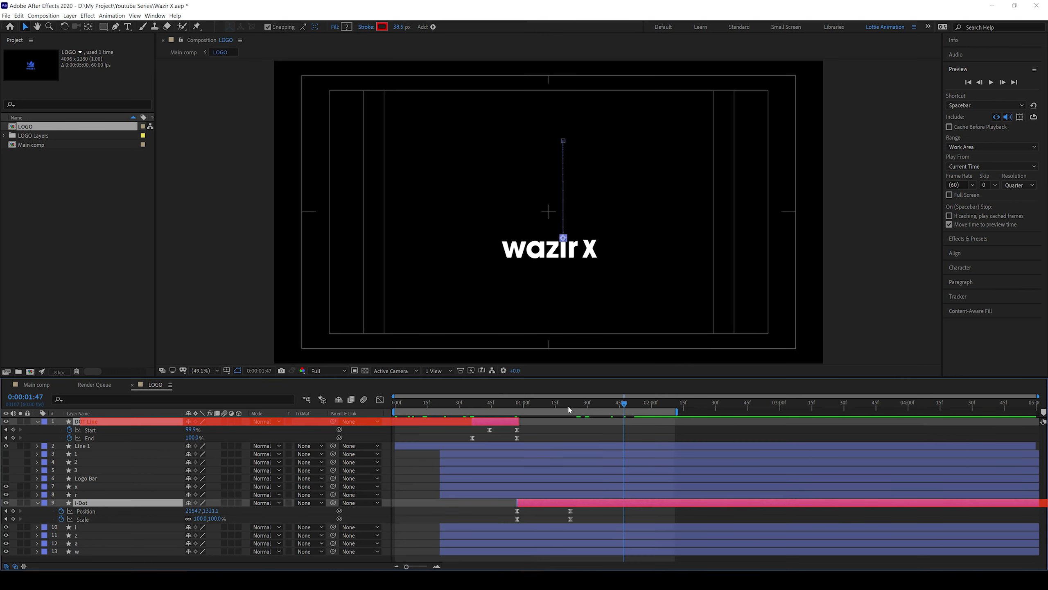
{"action": "left_click_drag", "start_coordinate": [568, 407], "coordinate": [591, 430]}
{"action": "left_click", "coordinate": [583, 508]}
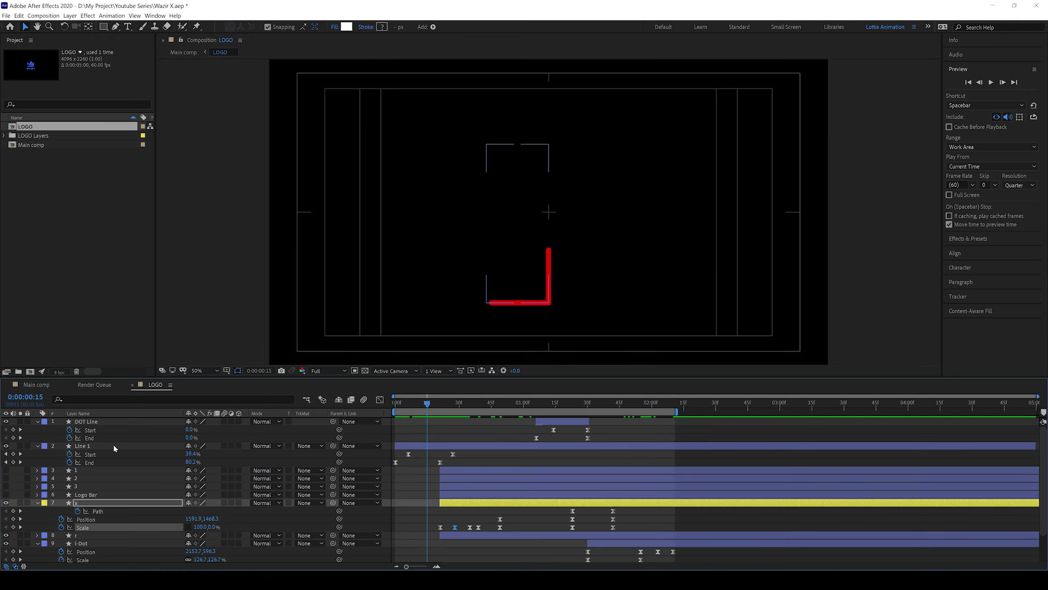
Find Line 1's stroke Taper properties, set the Taper Start Length to 100%, and preview the tapered line.
{"action": "left_click", "coordinate": [115, 447]}
{"action": "left_click", "coordinate": [76, 399]}
{"action": "type", "text": "taper"}
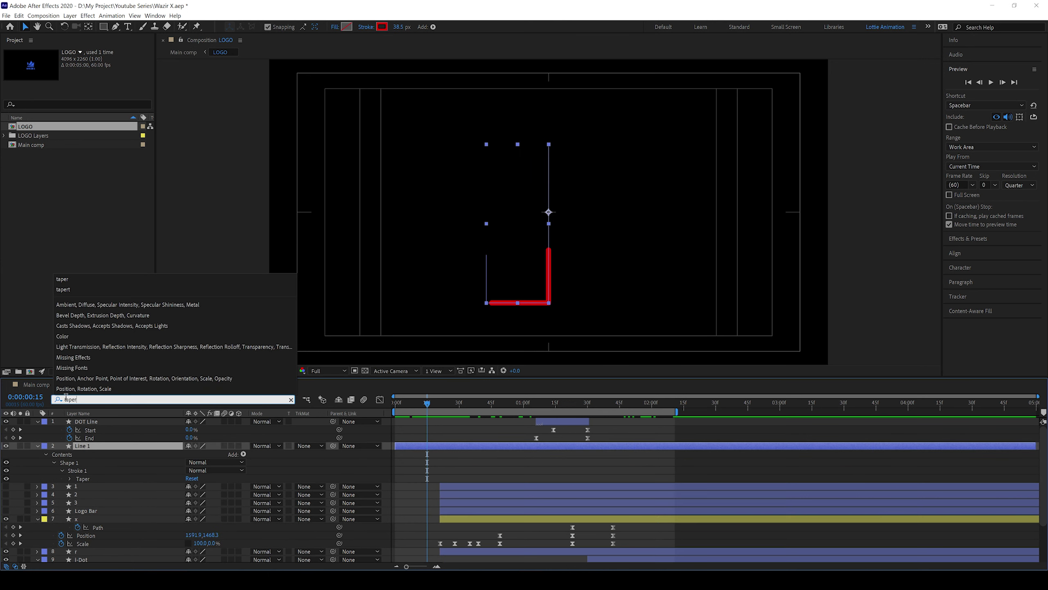
{"action": "left_click_drag", "start_coordinate": [187, 496], "coordinate": [225, 512]}
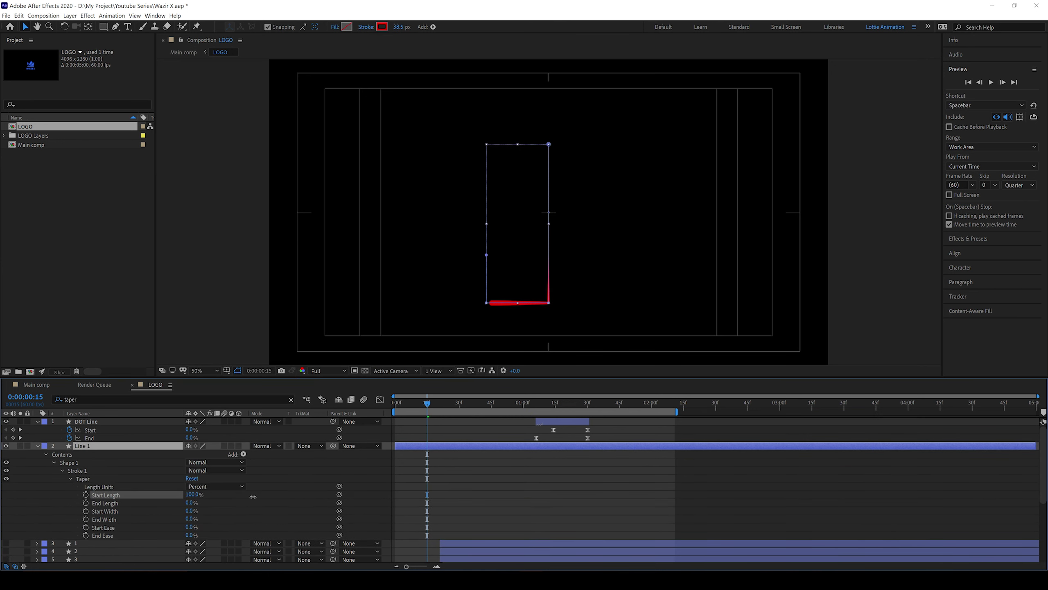
{"action": "key", "text": "space"}
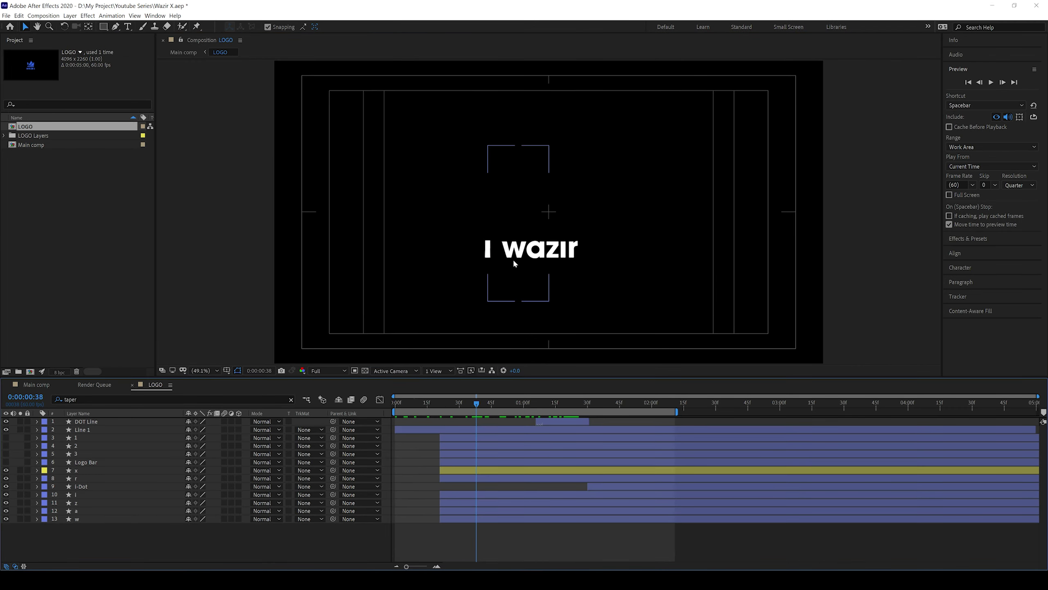
Pre-compose the w, a, z, i and r layers into a composition named T, moving all attributes into it.
{"action": "left_click", "coordinate": [79, 519]}
{"action": "left_click", "coordinate": [78, 511], "text": "ctrl"}
{"action": "left_click", "coordinate": [78, 502], "text": "ctrl"}
{"action": "left_click", "coordinate": [78, 494], "text": "ctrl"}
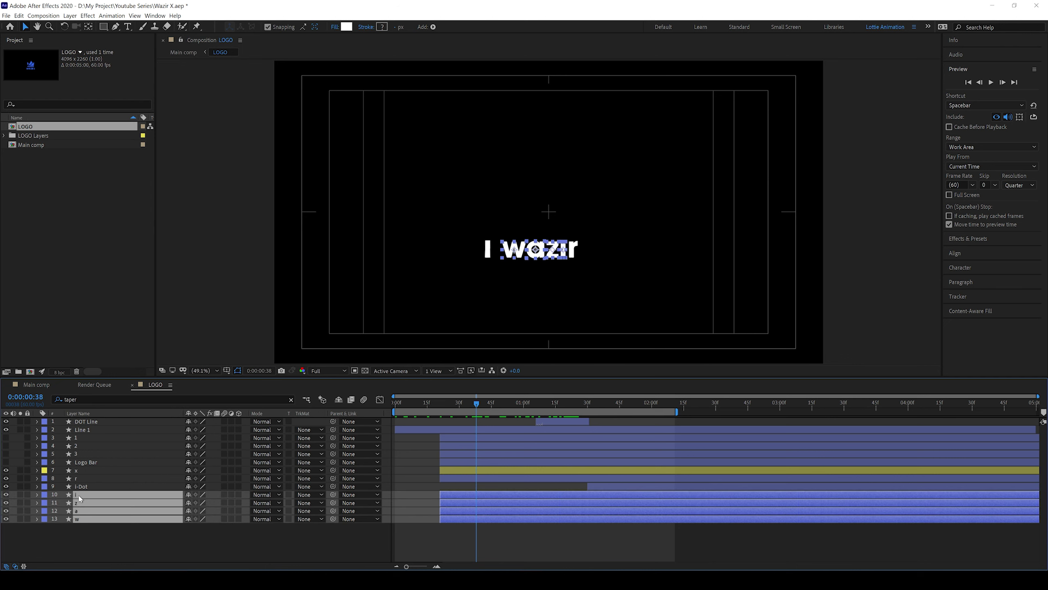
{"action": "left_click", "coordinate": [78, 478], "text": "ctrl"}
{"action": "right_click", "coordinate": [78, 478]}
{"action": "left_click", "coordinate": [118, 434]}
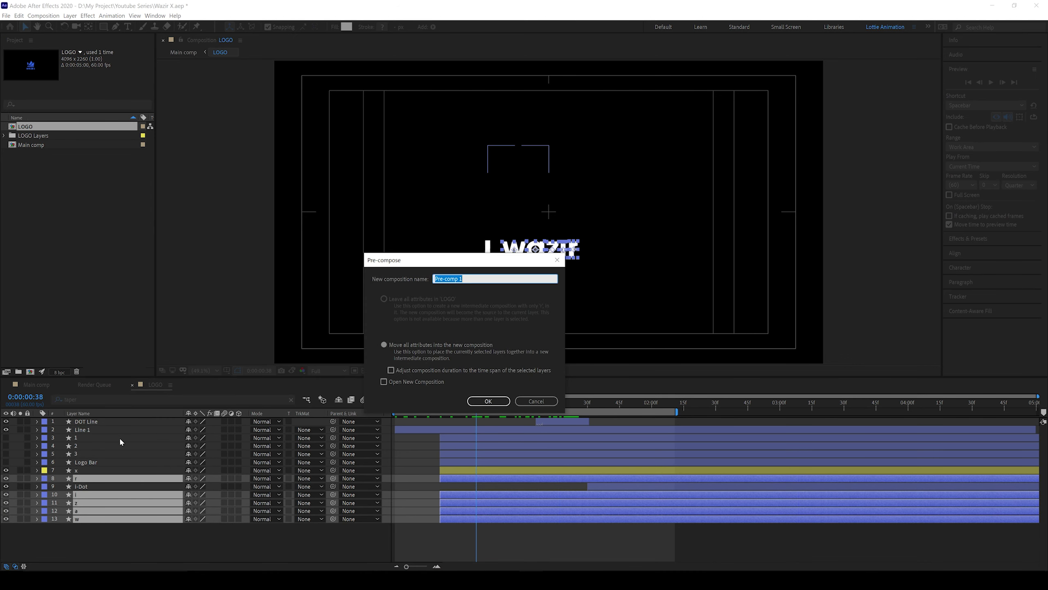
{"action": "type", "text": "T"}
{"action": "left_click", "coordinate": [389, 346]}
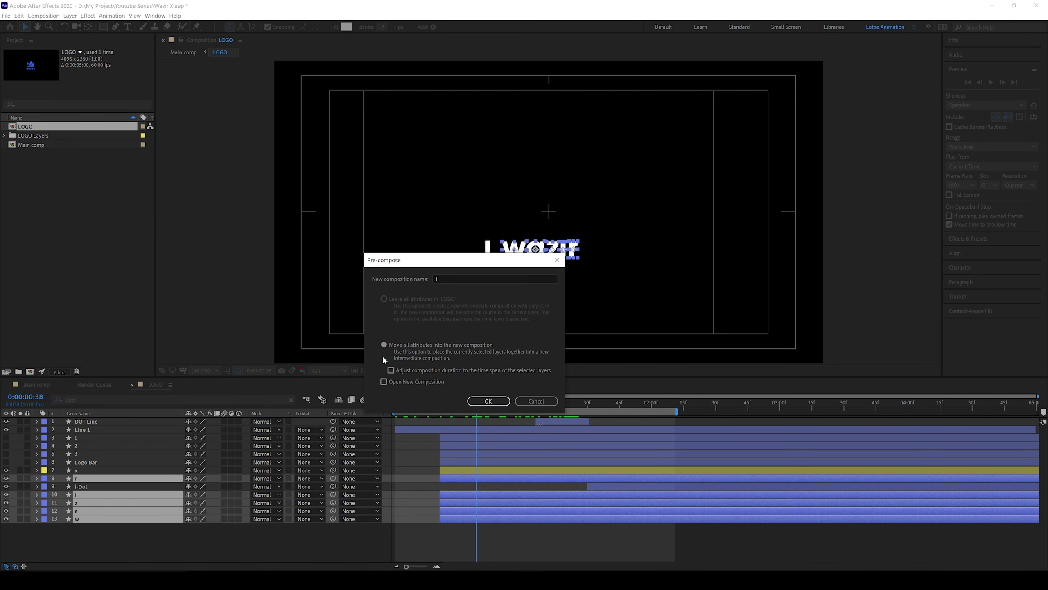
{"action": "left_click", "coordinate": [471, 399]}
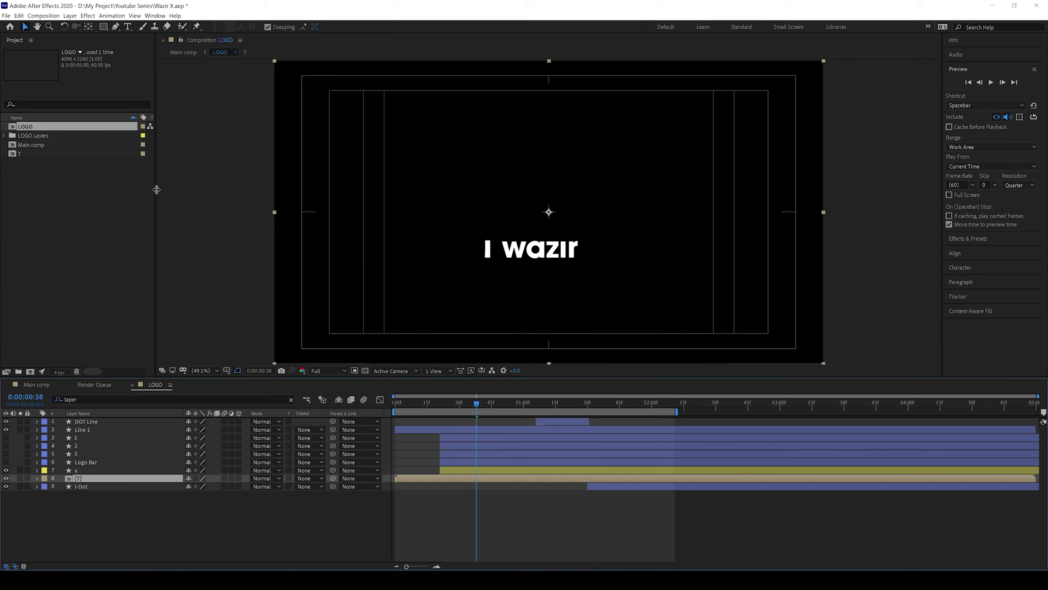
Draw a rectangle covering the wordmark, with a 0 px stroke and a solid white fill.
{"action": "left_click", "coordinate": [105, 28]}
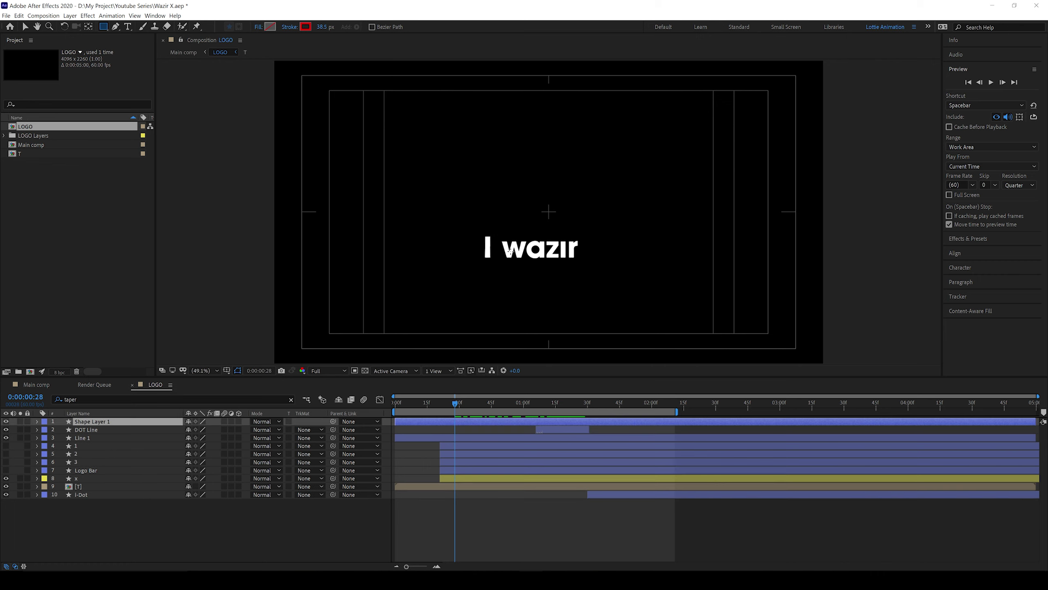
{"action": "left_click_drag", "start_coordinate": [495, 233], "coordinate": [631, 264]}
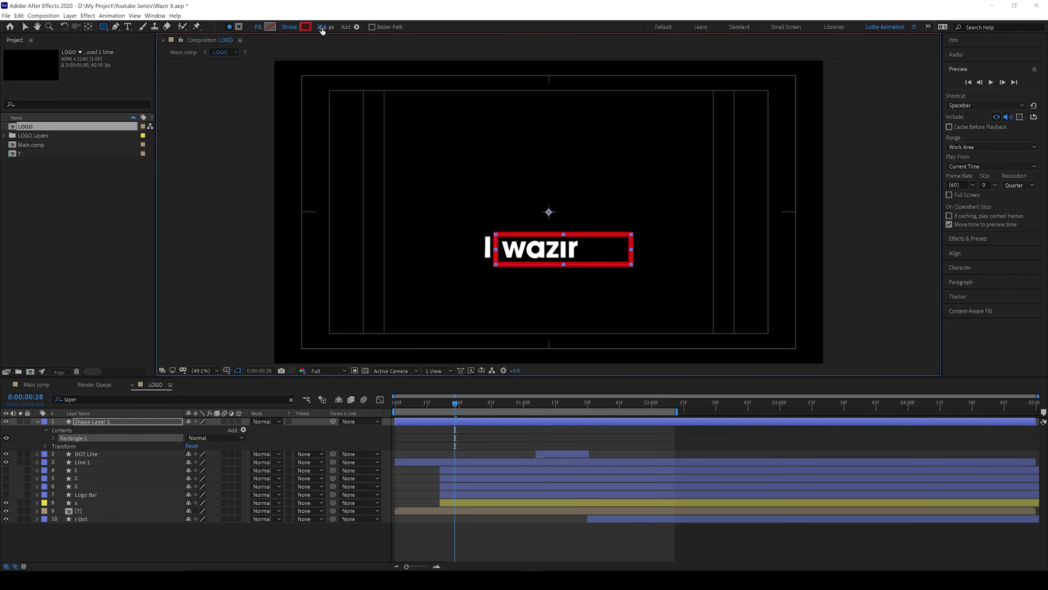
{"action": "left_click_drag", "start_coordinate": [320, 28], "coordinate": [283, 30]}
{"action": "left_click", "coordinate": [258, 27]}
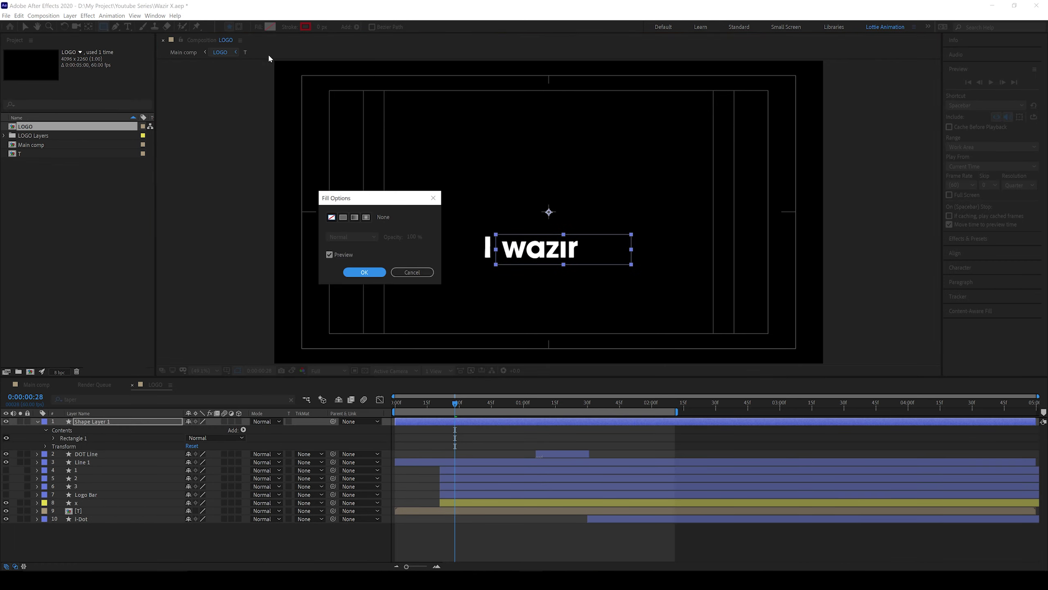
{"action": "left_click", "coordinate": [343, 217]}
{"action": "left_click", "coordinate": [364, 273]}
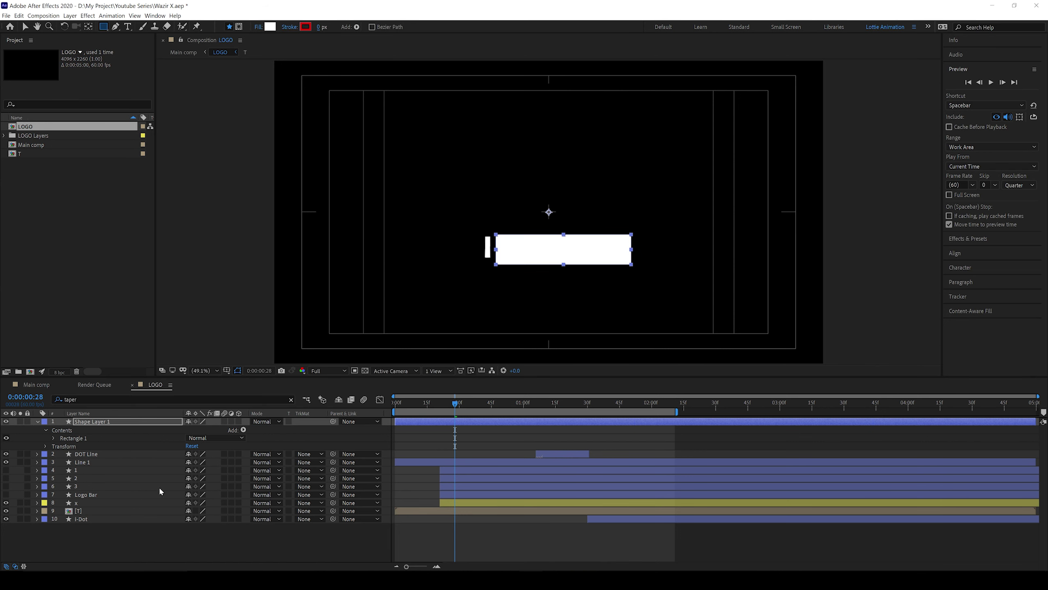
Rename the rectangle layer Reveal T and place it directly above the T layer.
{"action": "left_click", "coordinate": [37, 421]}
{"action": "key", "text": "Return"}
{"action": "type", "text": "Revea"}
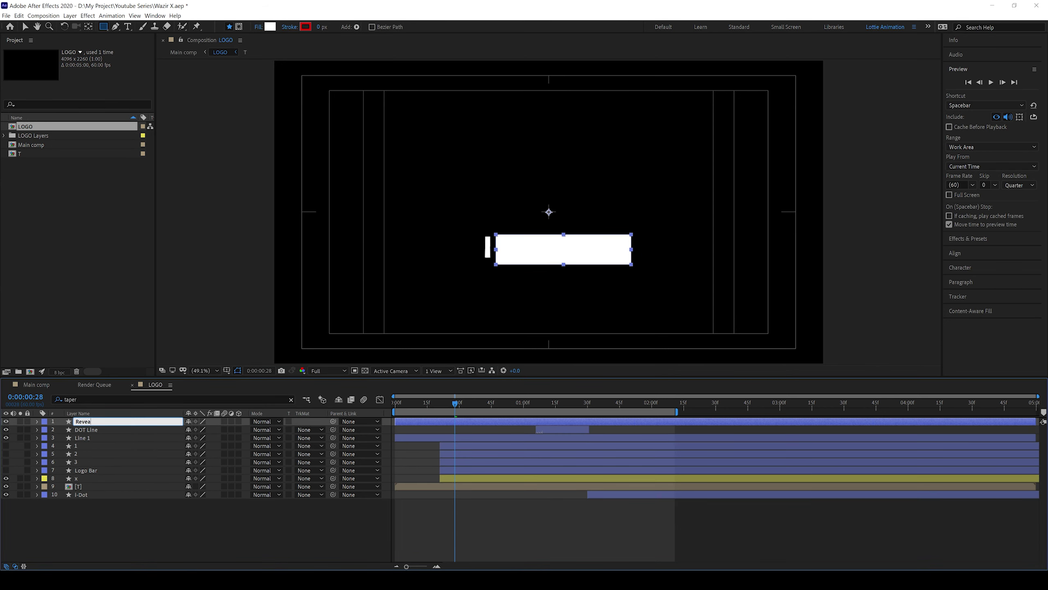
{"action": "type", "text": "l T"}
{"action": "key", "text": "Return"}
{"action": "left_click_drag", "start_coordinate": [125, 422], "coordinate": [173, 490]}
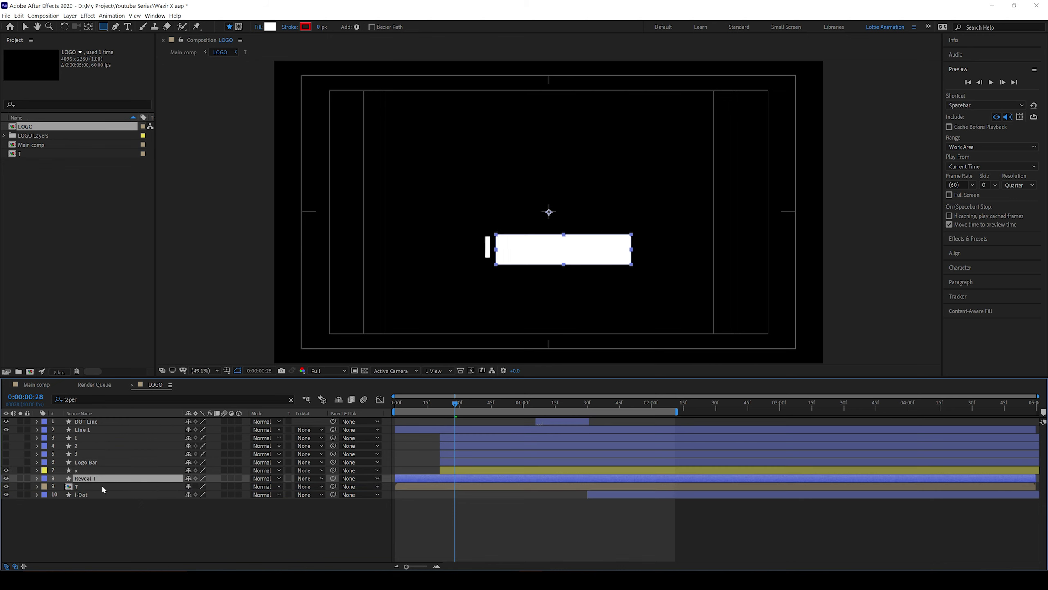
Move the Reveal T rectangle left of the wordmark to meet the x bar, parent it to x, and check its motion.
{"action": "key", "text": "v"}
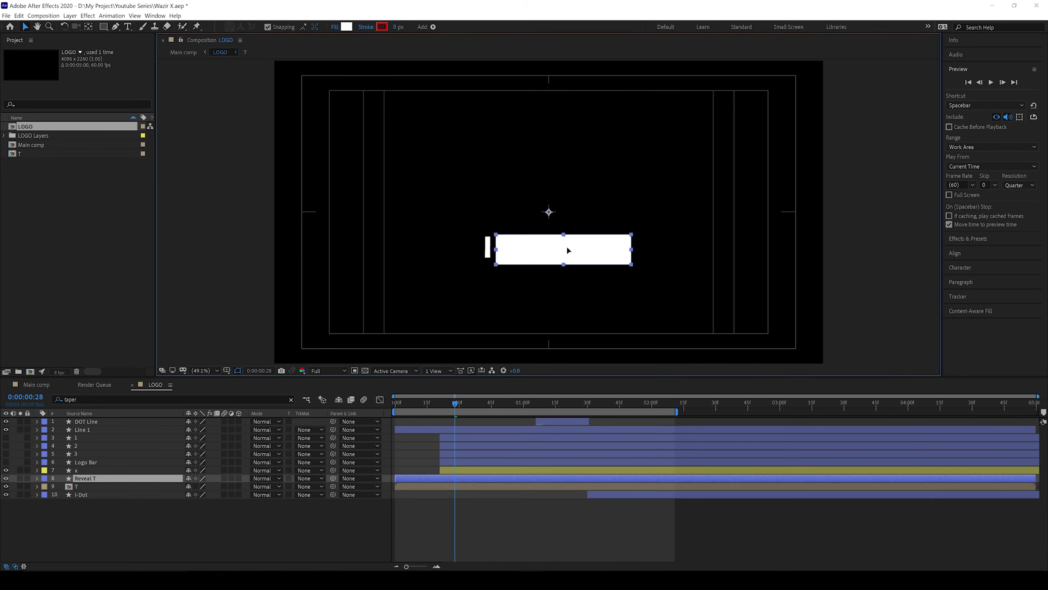
{"action": "left_click_drag", "start_coordinate": [568, 250], "coordinate": [425, 244]}
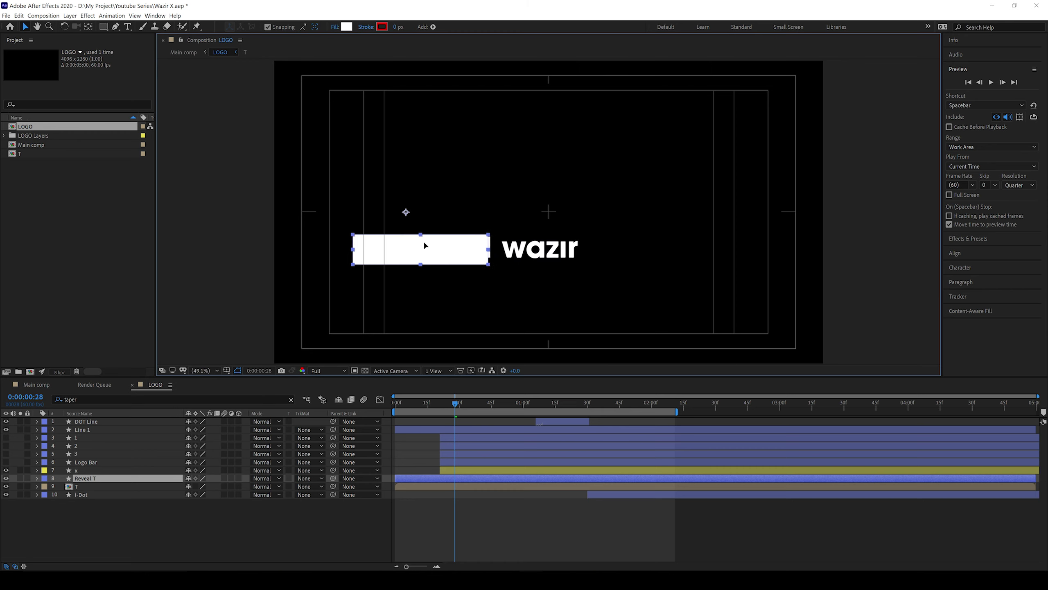
{"action": "left_click_drag", "start_coordinate": [333, 478], "coordinate": [85, 472]}
{"action": "left_click", "coordinate": [85, 471]}
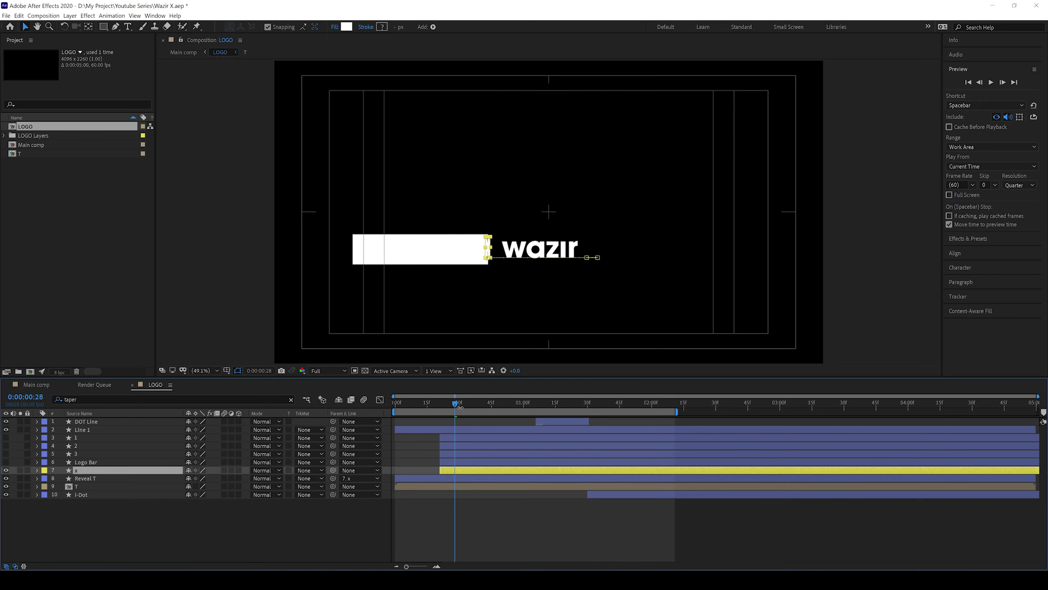
{"action": "key", "text": "space"}
{"action": "left_click_drag", "start_coordinate": [569, 425], "coordinate": [529, 425]}
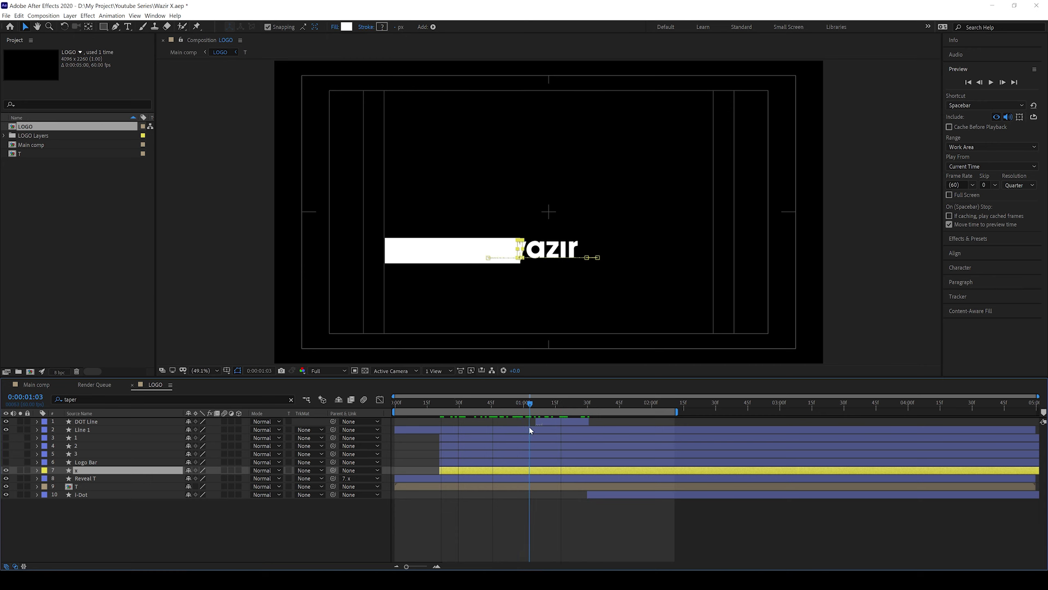
Set the T layer's track matte to an Alpha Matte using Reveal T.
{"action": "left_click", "coordinate": [129, 487]}
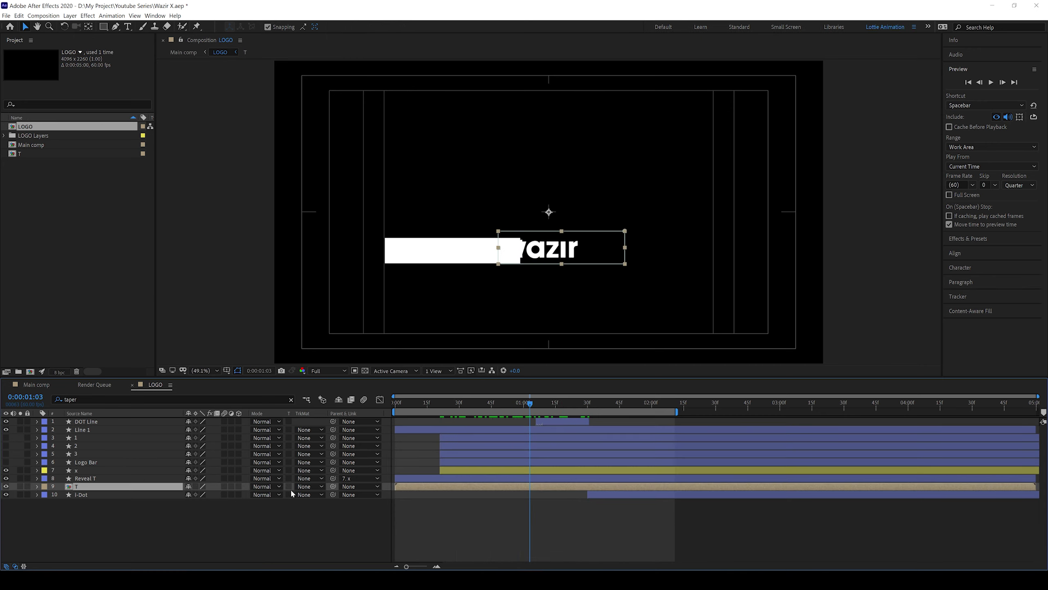
{"action": "left_click", "coordinate": [307, 487]}
{"action": "left_click", "coordinate": [308, 506]}
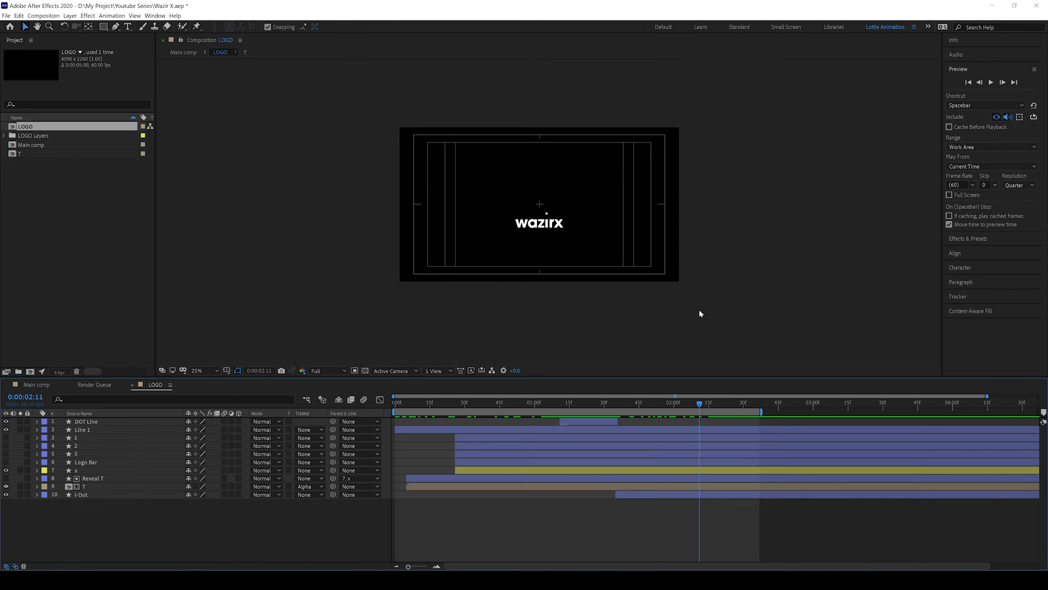
Change Line 1's stroke colour to white and preview the animation from the start.
{"action": "scroll", "coordinate": [698, 308], "scroll_direction": "up", "scroll_amount": 1}
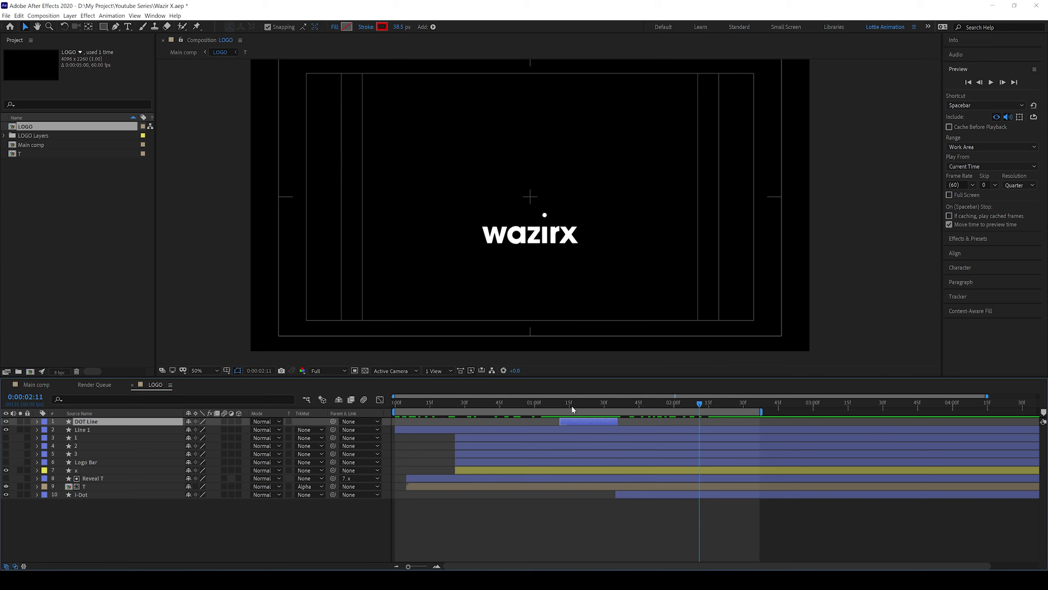
{"action": "left_click", "coordinate": [578, 401]}
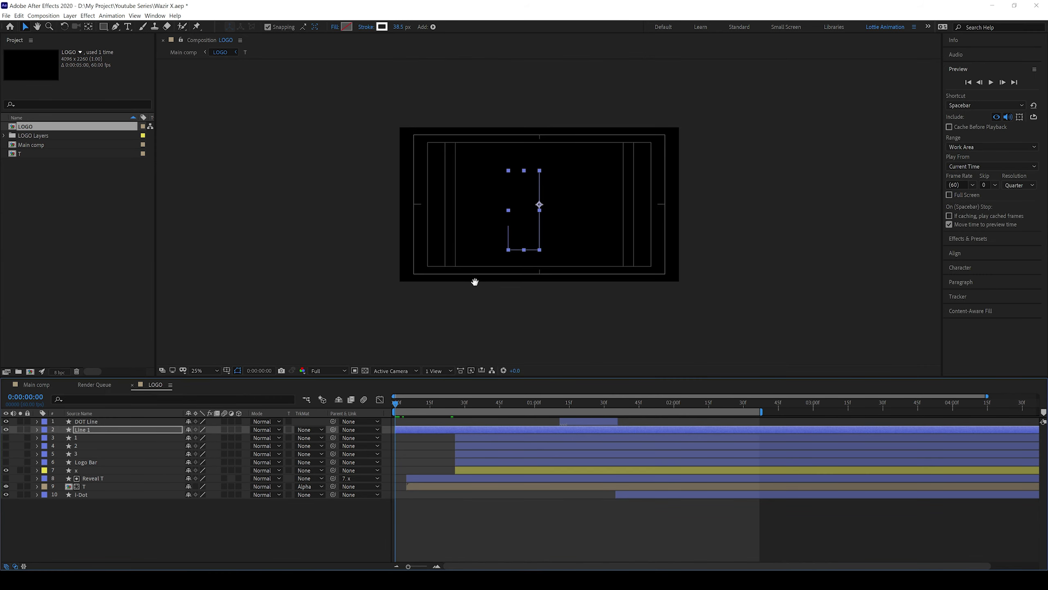
{"action": "key", "text": "Home"}
{"action": "key", "text": "space"}
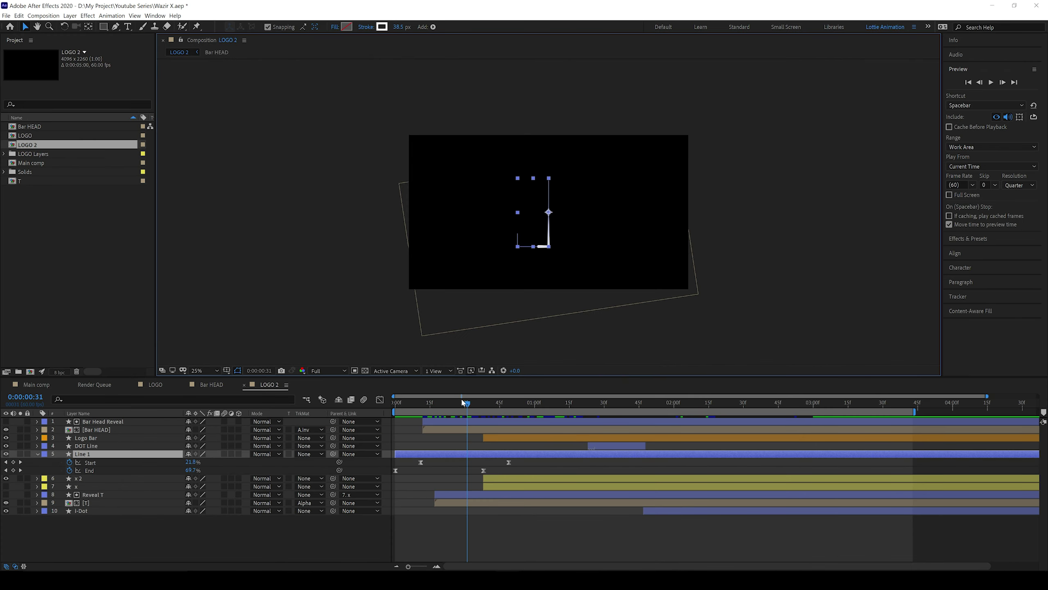
At 0:00:00:41 in LOGO 2, remove Line 1's corner points and reposition its ends into a straight horizontal line leading to the bar.
{"action": "left_click_drag", "start_coordinate": [463, 401], "coordinate": [490, 424]}
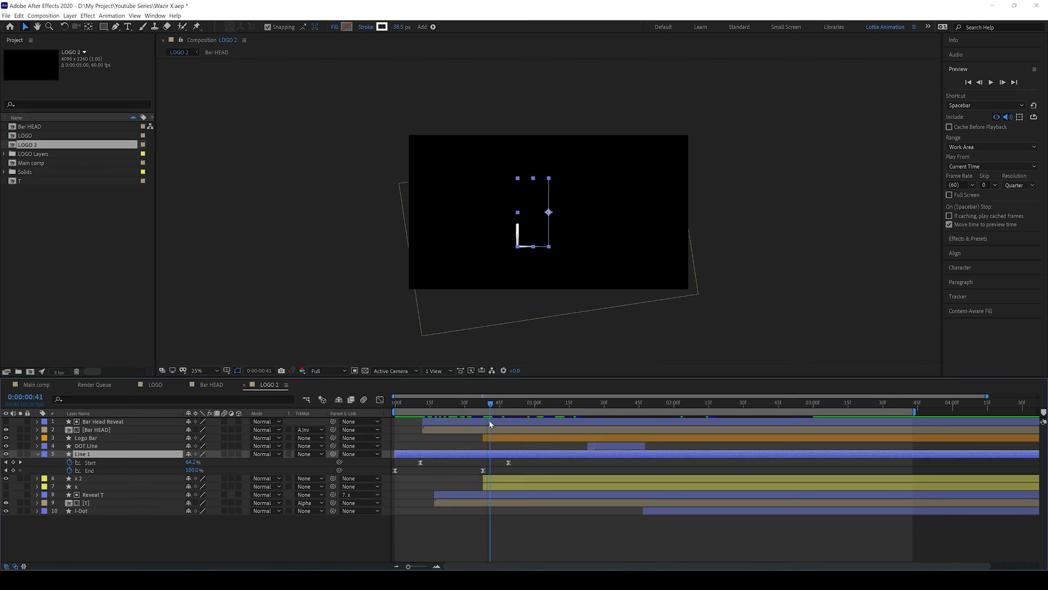
{"action": "left_click", "coordinate": [117, 27]}
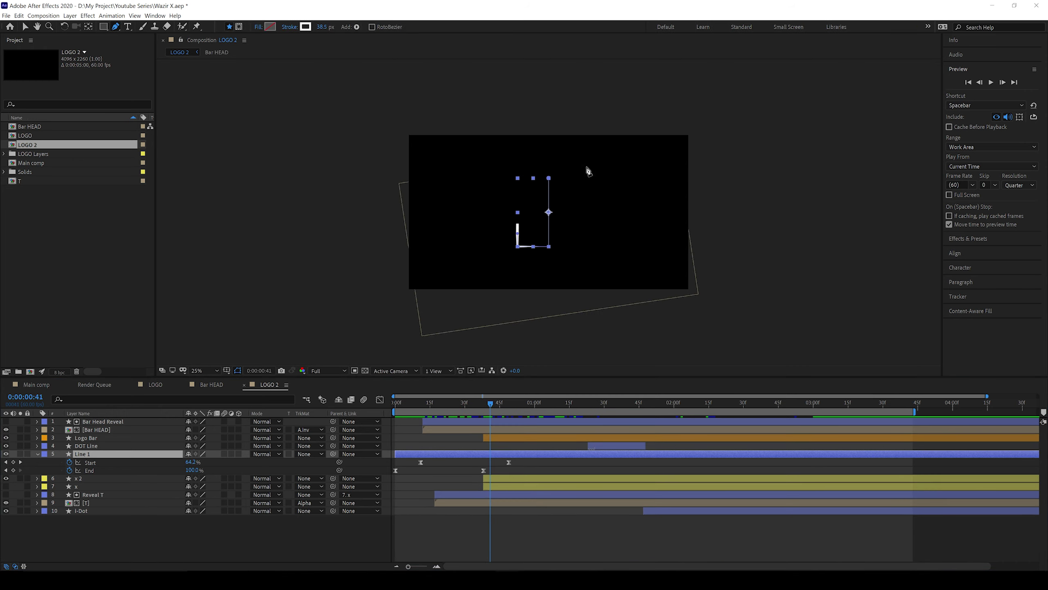
{"action": "key", "text": "period"}
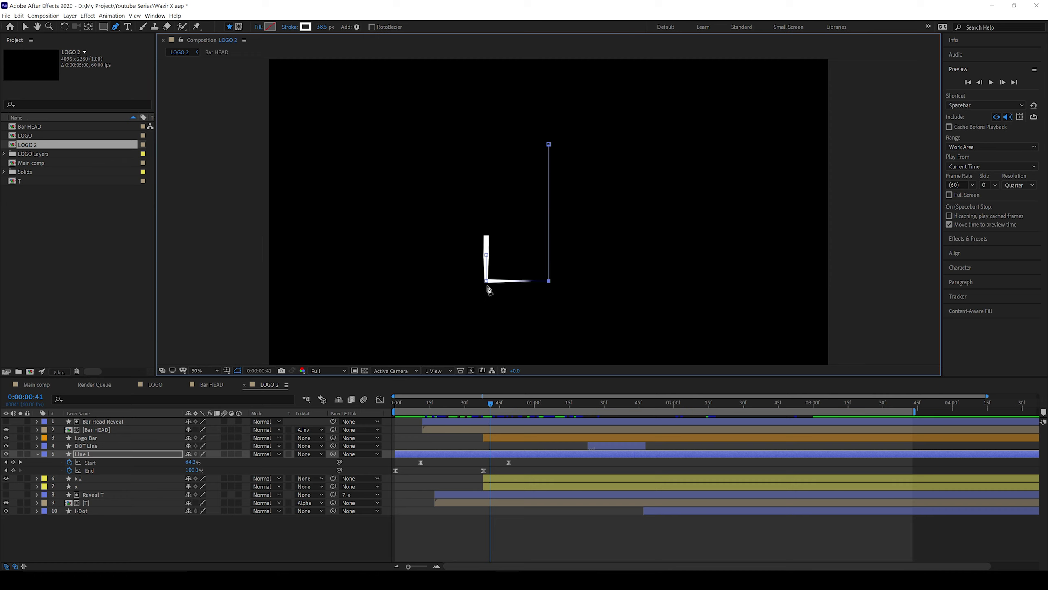
{"action": "left_click", "coordinate": [486, 281], "text": "ctrl"}
{"action": "left_click_drag", "start_coordinate": [486, 255], "coordinate": [486, 247]}
{"action": "key", "text": "v"}
{"action": "left_click_drag", "start_coordinate": [548, 144], "coordinate": [686, 246]}
{"action": "key", "text": "comma"}
Play LOGO 2 from the beginning to check how the horizontal line leads into the bar.
{"action": "left_click_drag", "start_coordinate": [434, 405], "coordinate": [370, 427]}
{"action": "key", "text": "space"}
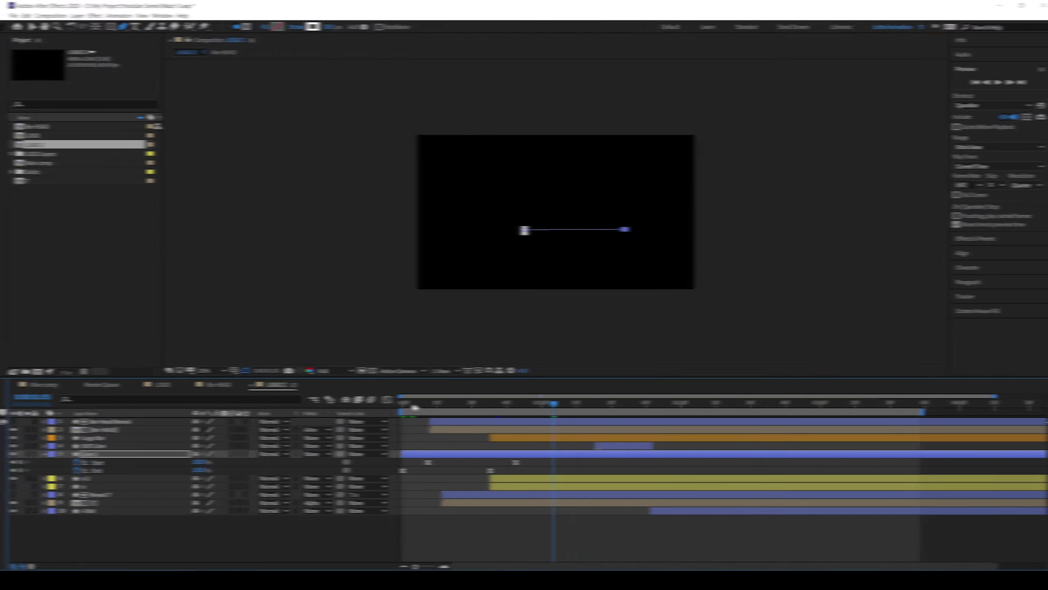
{"action": "key", "text": "space"}
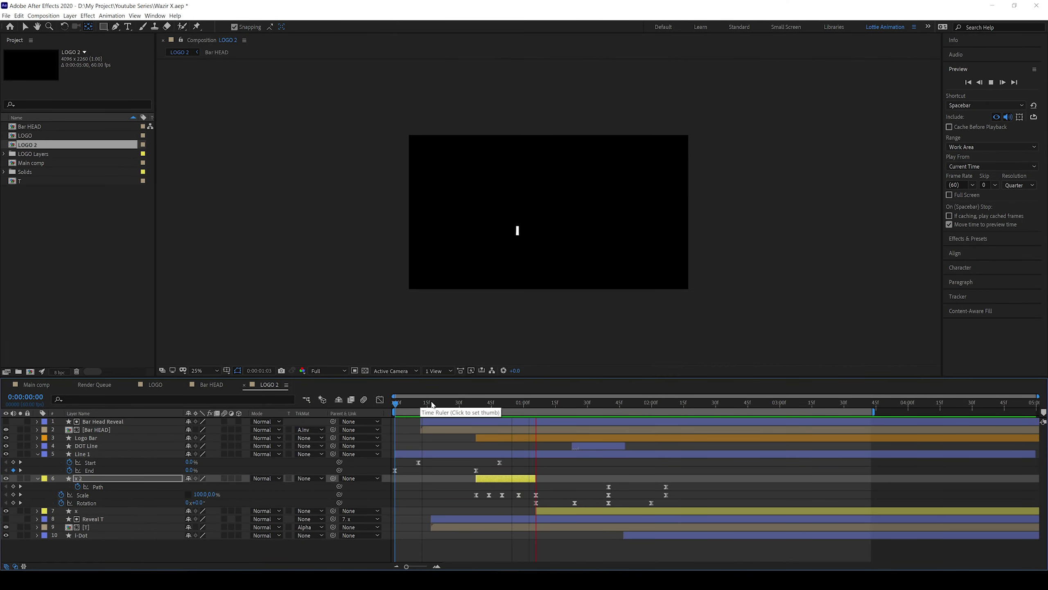
{"action": "key", "text": "space"}
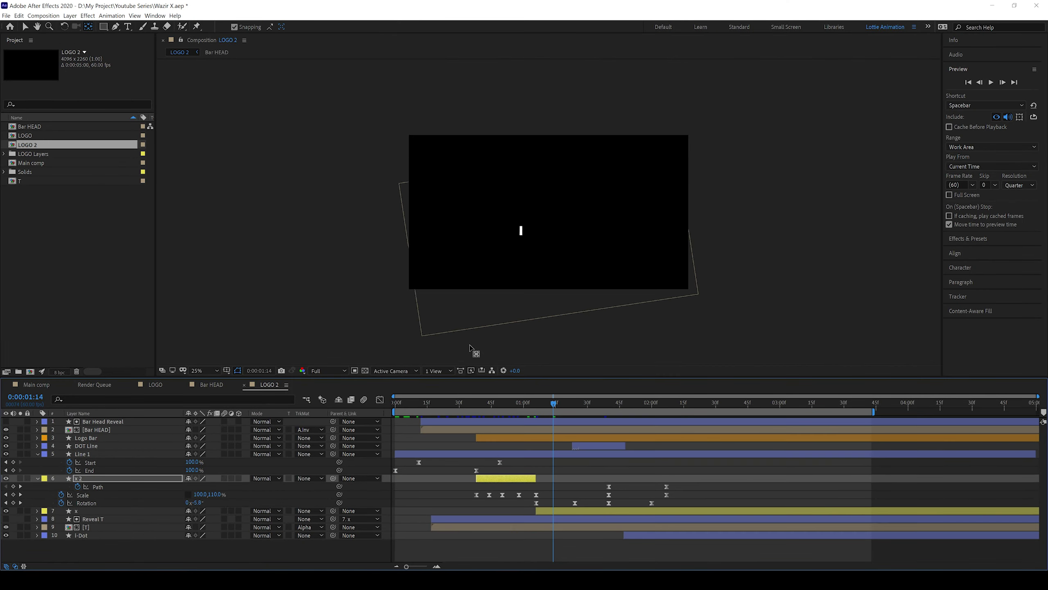
Try moving Line 1's final Start and End keyframes earlier in time.
{"action": "key", "text": "v"}
{"action": "left_click_drag", "start_coordinate": [414, 402], "coordinate": [465, 403]}
{"action": "left_click_drag", "start_coordinate": [502, 456], "coordinate": [471, 472]}
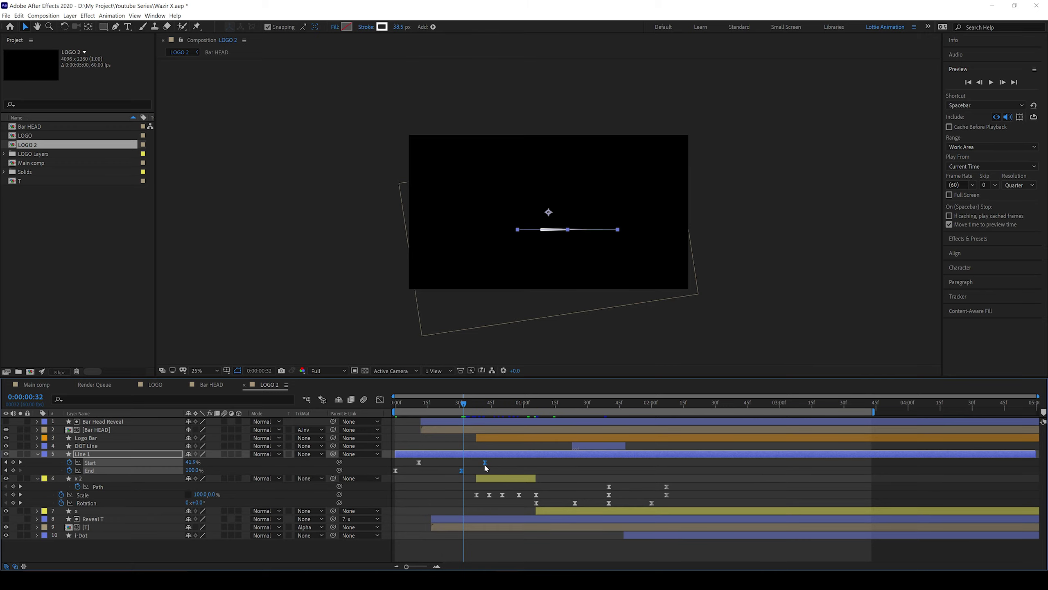
{"action": "key", "text": "space"}
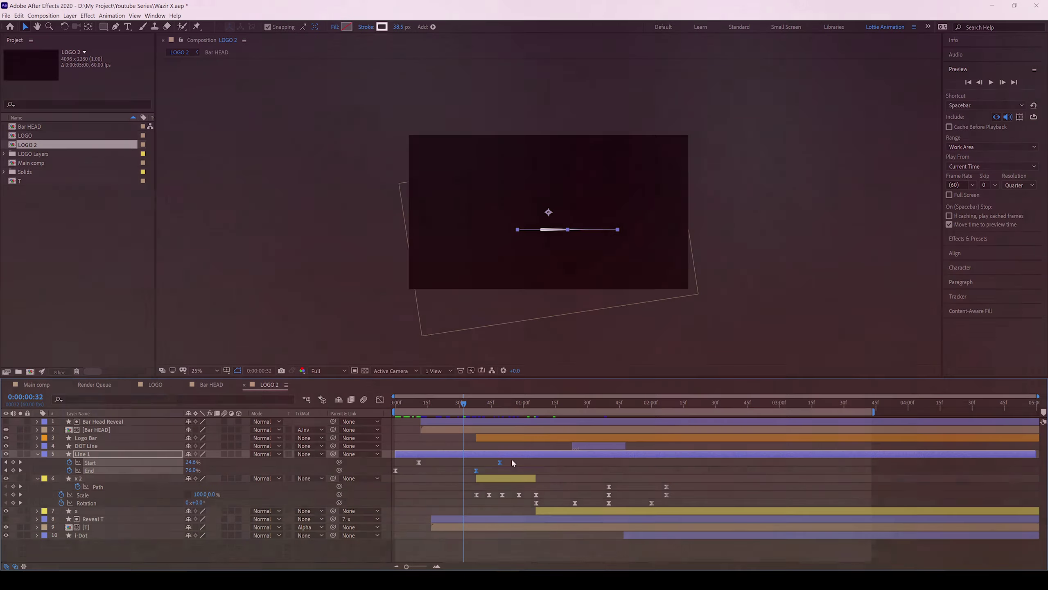